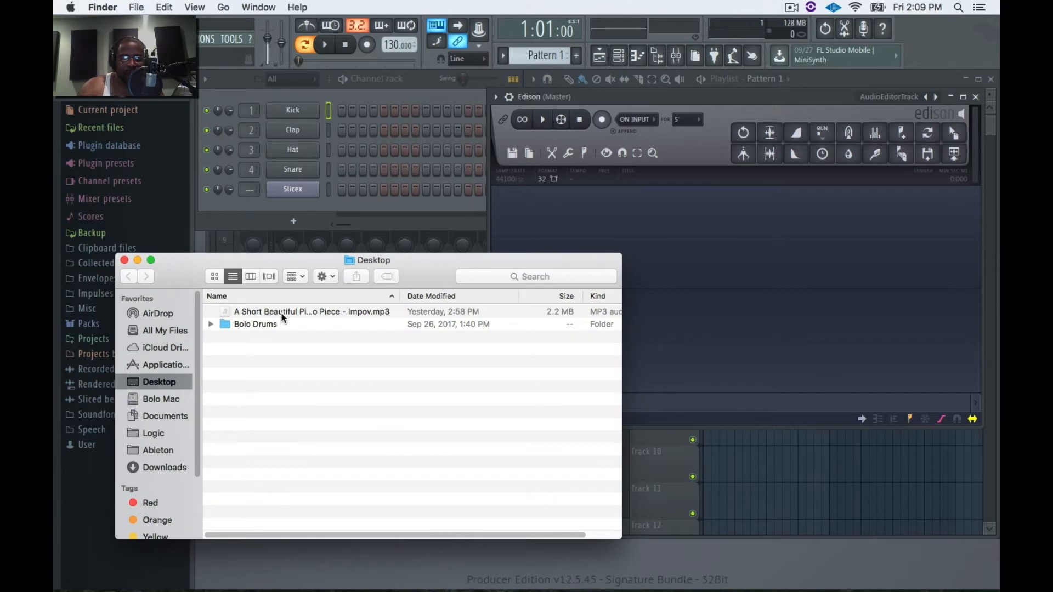
Step: Load the audio file "A Short Beautiful Piano Piece - Impov.mp3" from the Desktop into Edison and close the Finder window
drag(269, 311, 762, 288)
click(125, 261)
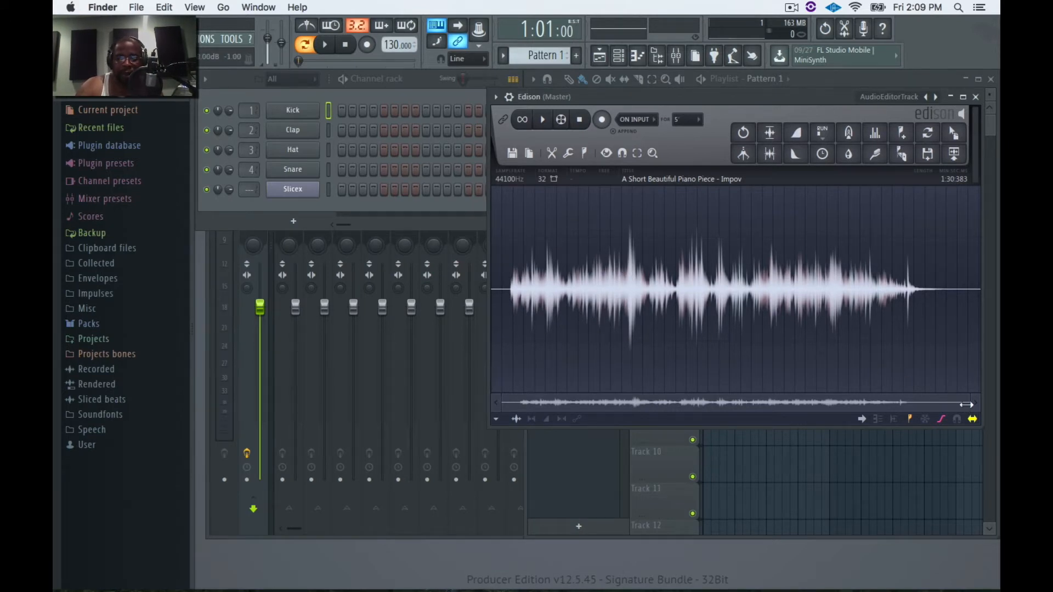
Step: Select the opening piano passage in Edison from 3:553 to 10:701, leaving out the leading silence, and play it
drag(967, 405, 662, 394)
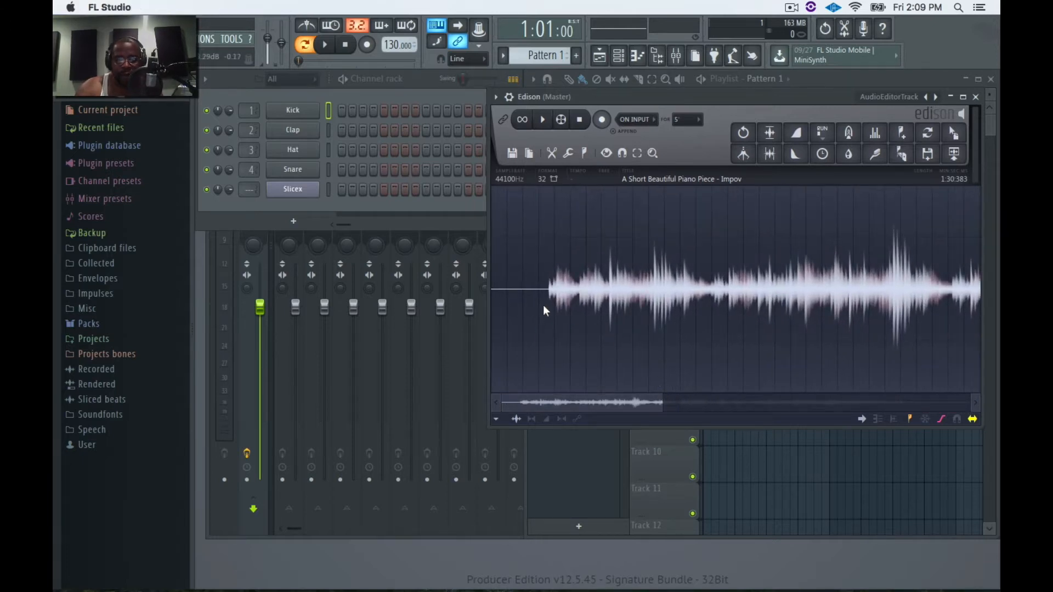
drag(547, 303, 459, 300)
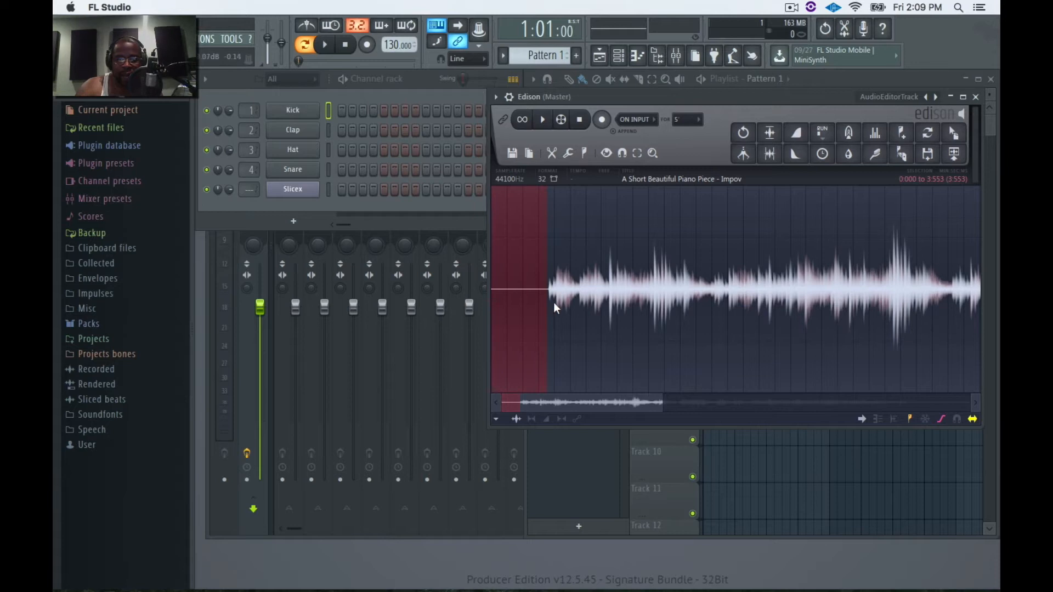
mouse_move(549, 301)
mouse_down()
mouse_move(532, 302)
mouse_move(545, 304)
mouse_up()
drag(661, 326, 547, 334)
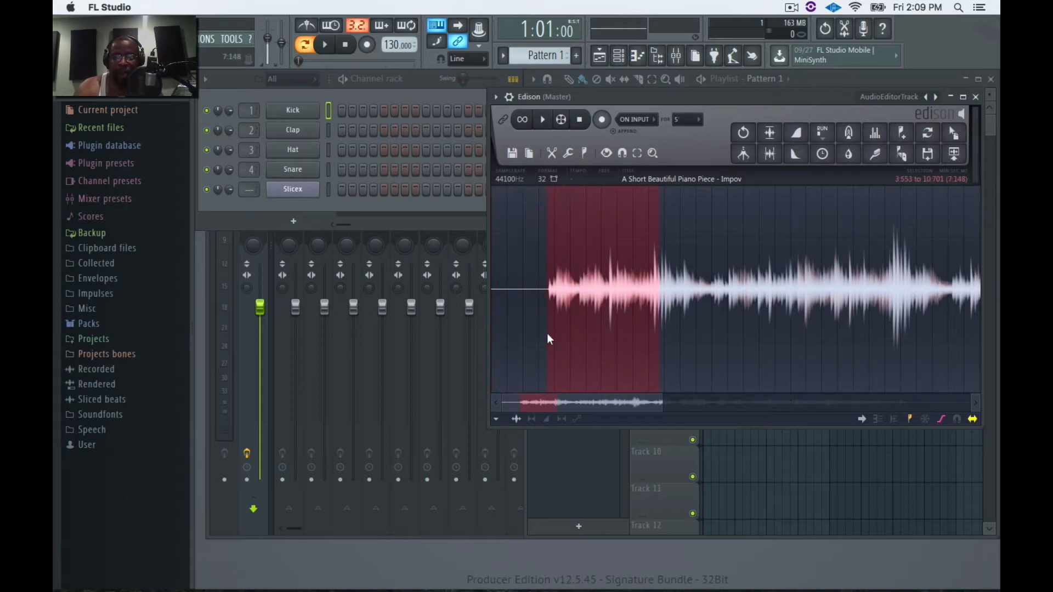
click(544, 120)
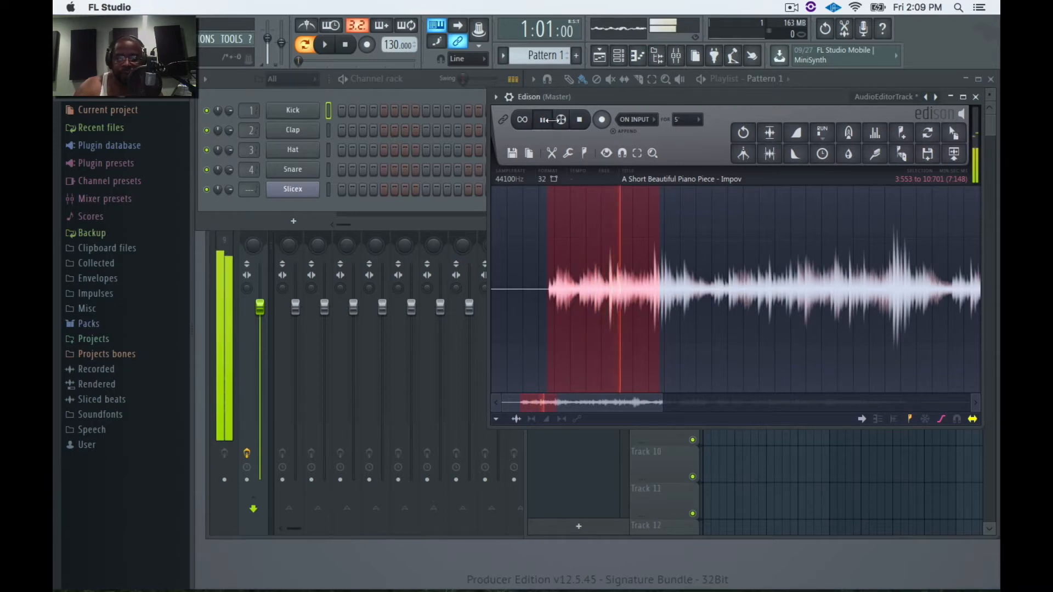
Step: Extend the end of the Edison selection to 11:328 and tighten its start to 3:665, where the piano begins
mouse_move(657, 187)
mouse_down()
mouse_move(683, 187)
mouse_move(674, 195)
mouse_up()
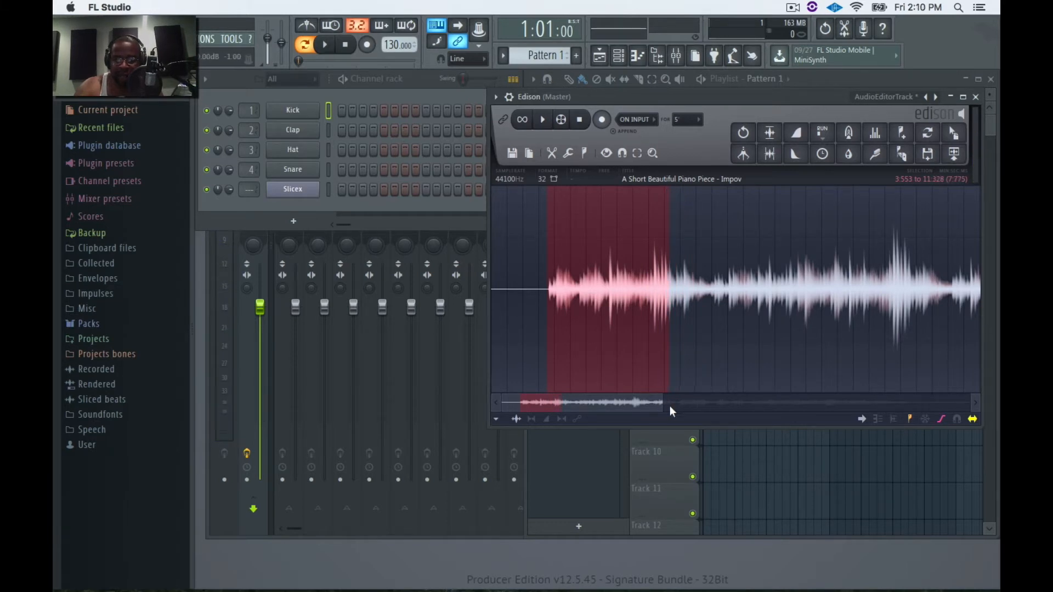
drag(662, 405, 559, 404)
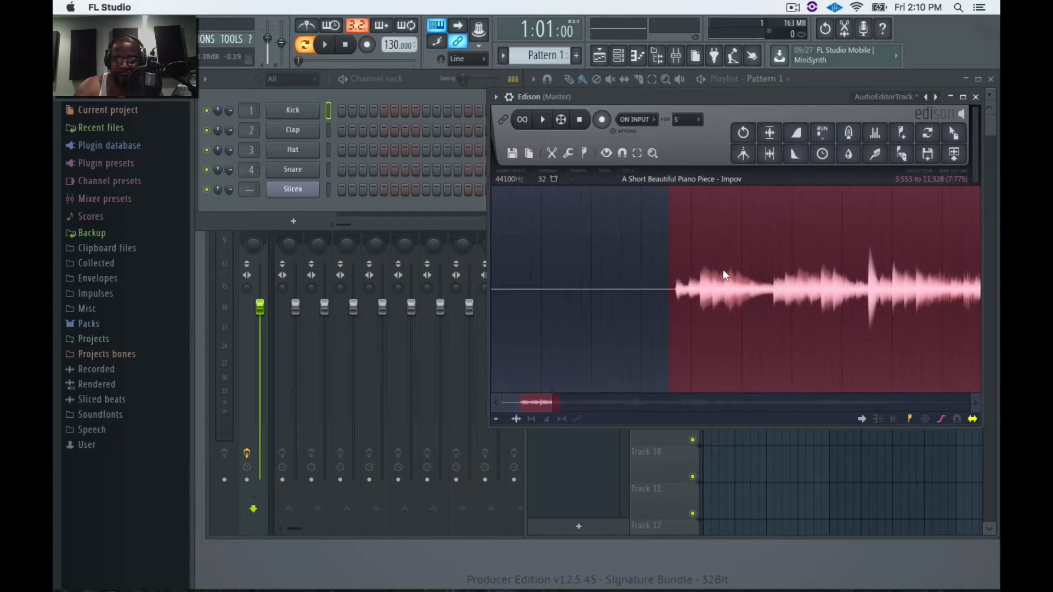
drag(670, 221, 679, 222)
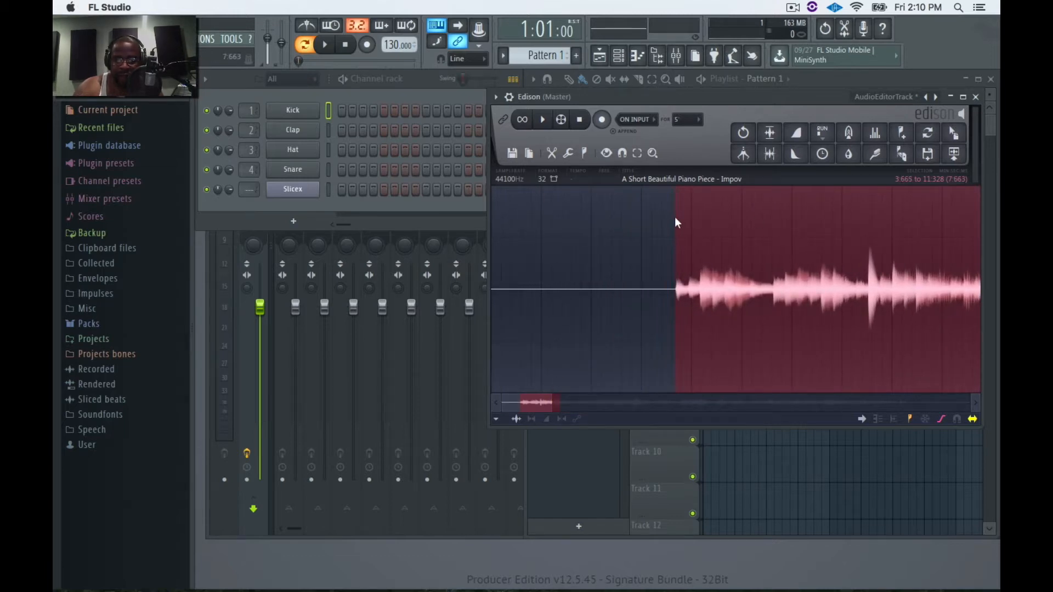
drag(520, 403, 577, 408)
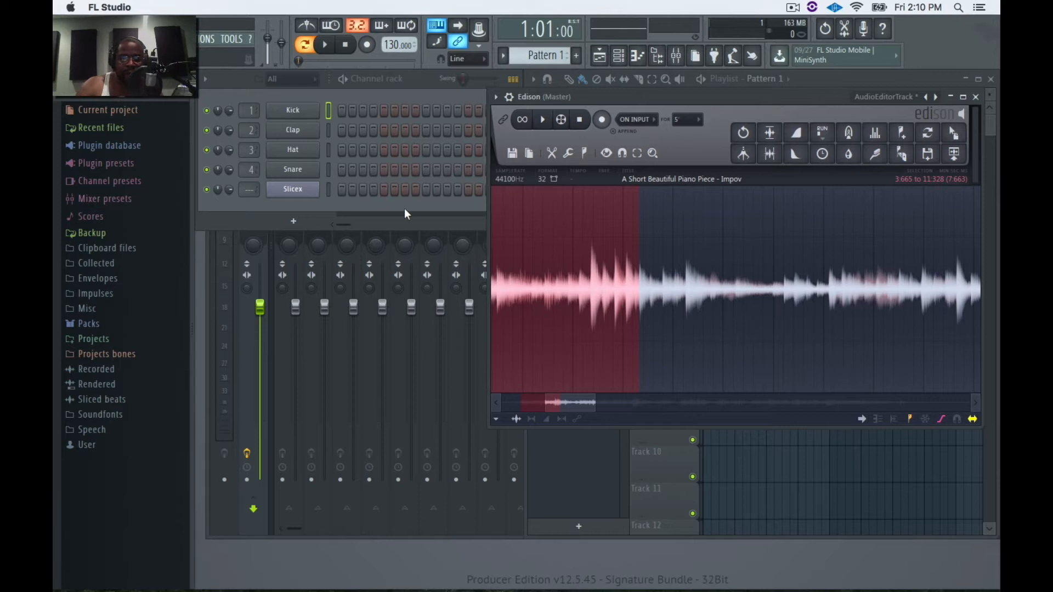
Step: Open the Slicex channel, load Edison's selected passage into deck A, and position the Slicex window so it is fully visible
click(295, 195)
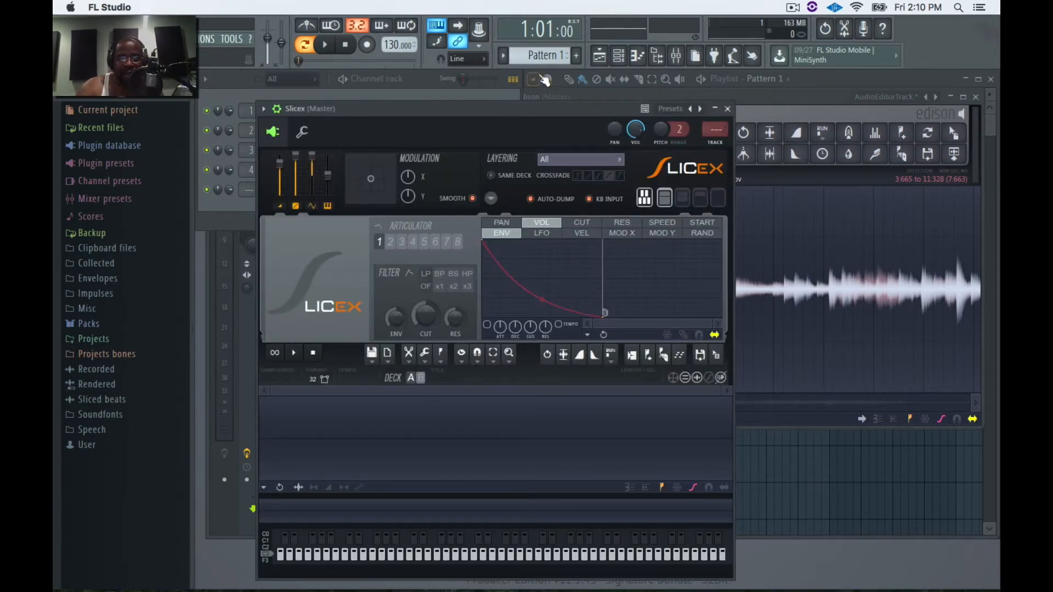
drag(543, 109, 424, 32)
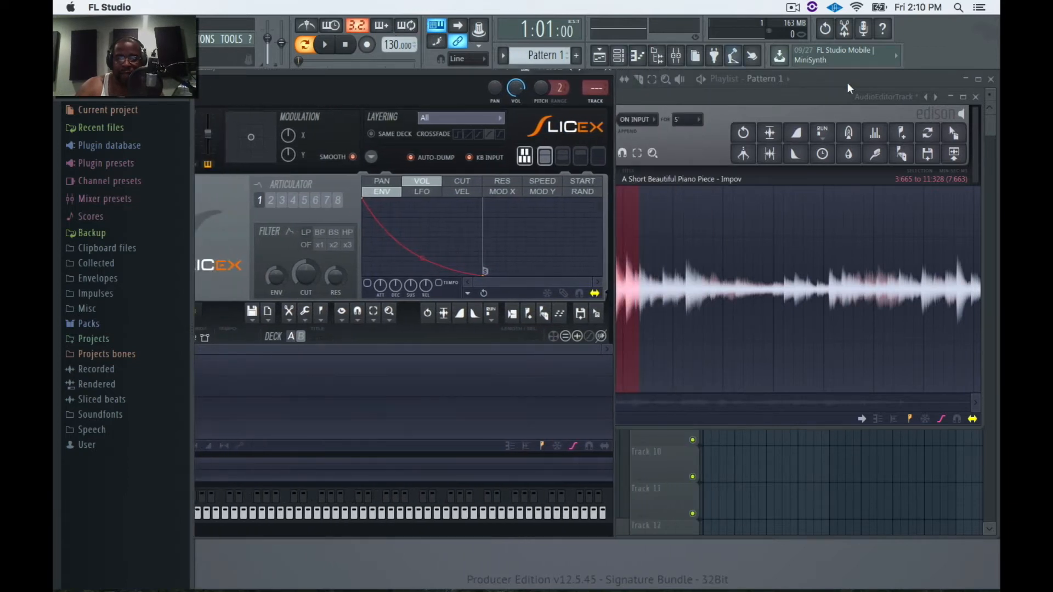
drag(954, 136, 369, 413)
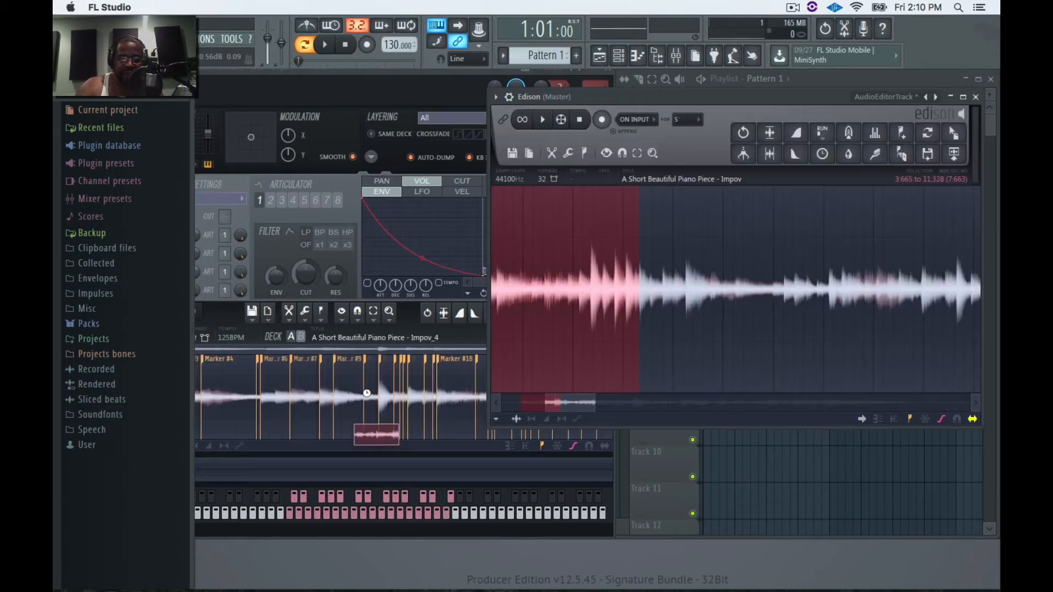
click(342, 80)
drag(382, 74, 562, 74)
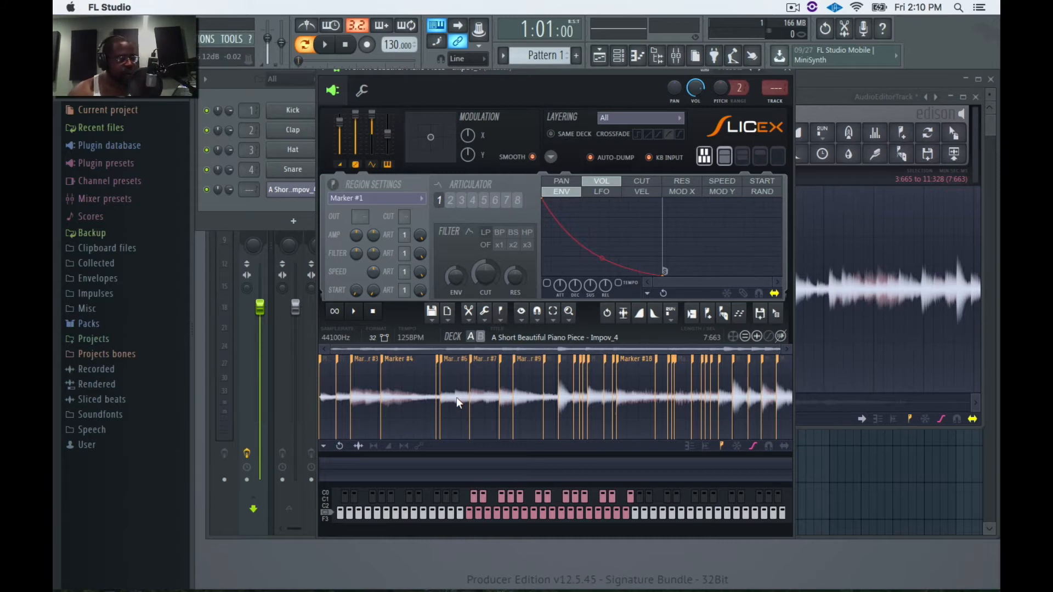
Step: Audition the individual piano slices in Slicex by playing their trigger notes in sequence
key(z)
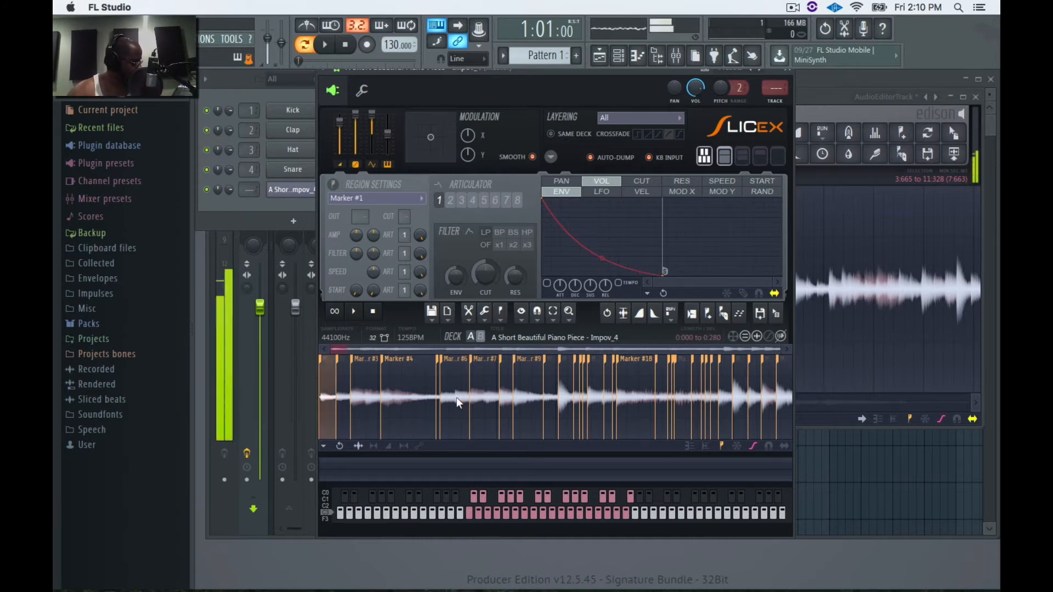
key(s)
key(x)
key(d)
key(c)
key(g)
key(v)
key(n)
key(m)
key(comma)
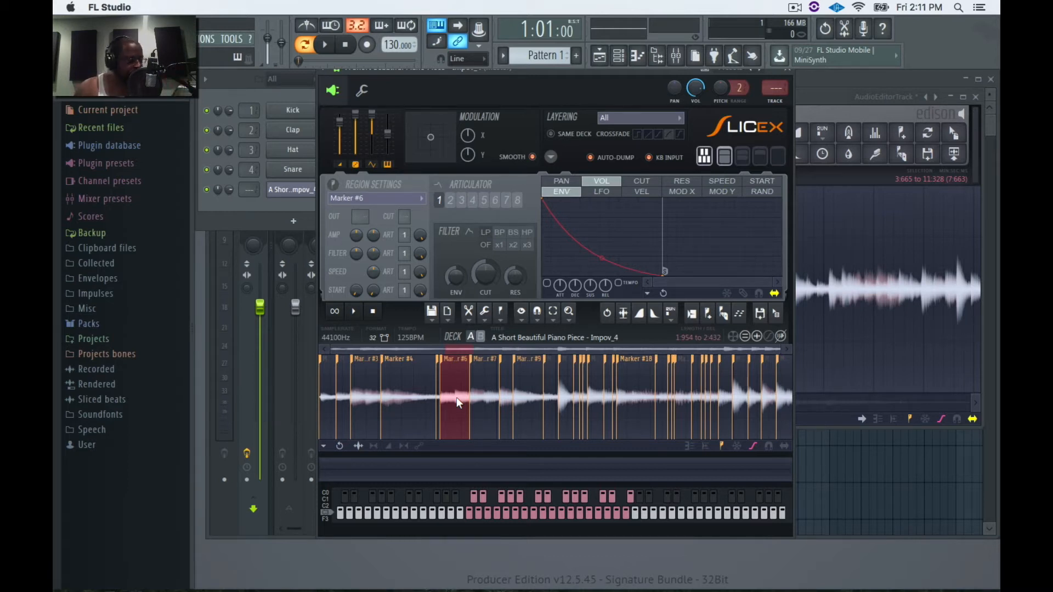
key(z)
key(s)
key(x)
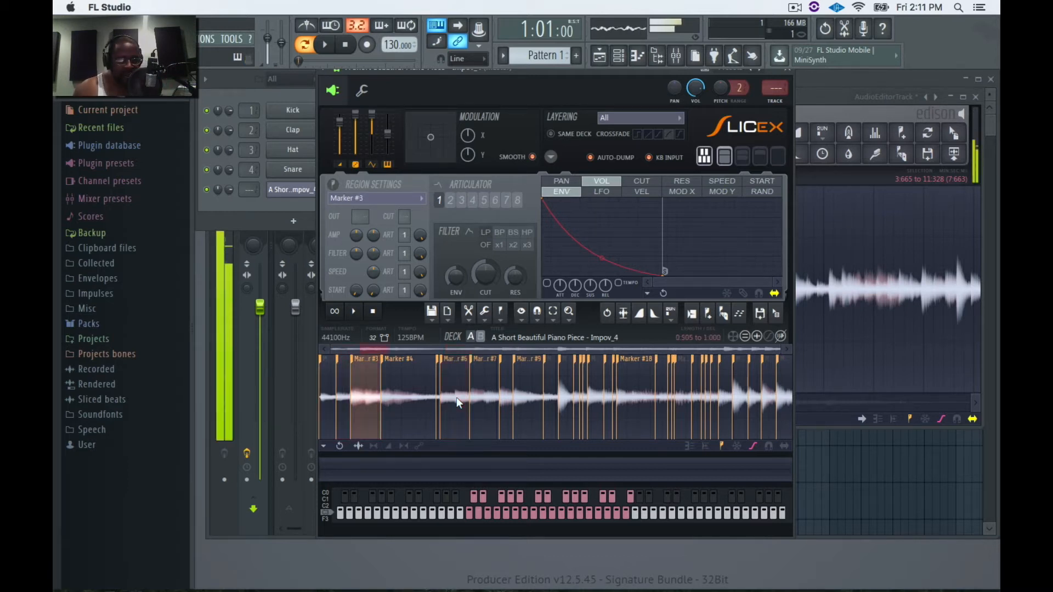
key(c)
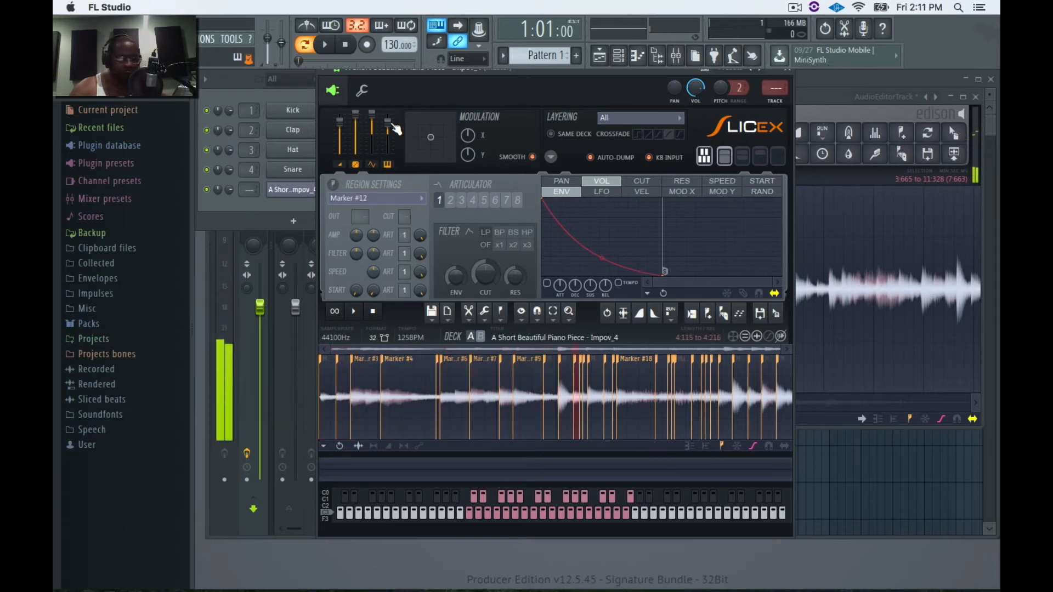
Step: Try a lower setting on the fourth Slicex master fader and reset it to its default
drag(388, 122, 390, 148)
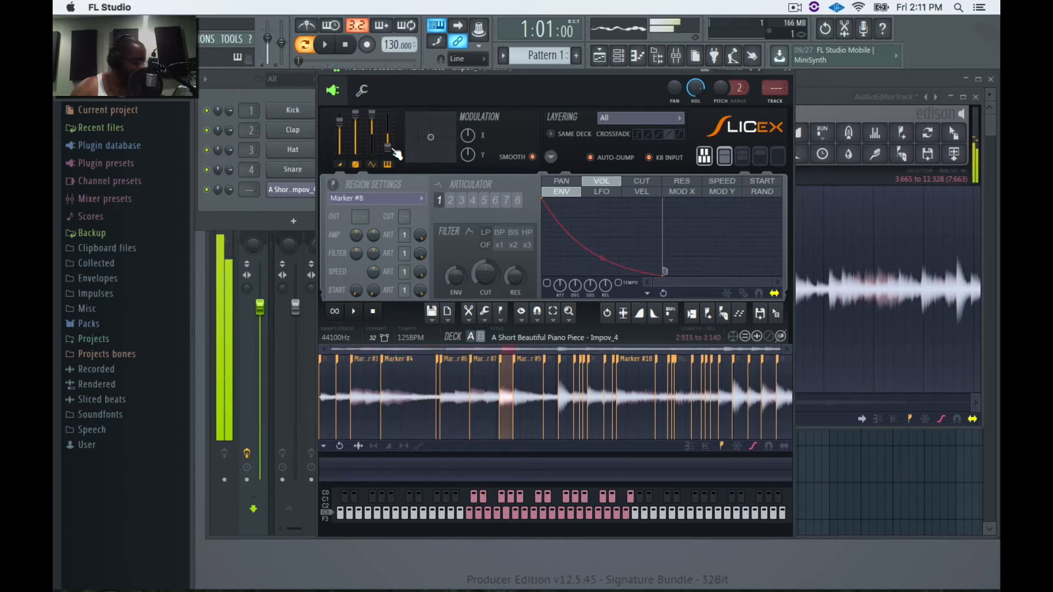
alt+click(390, 149)
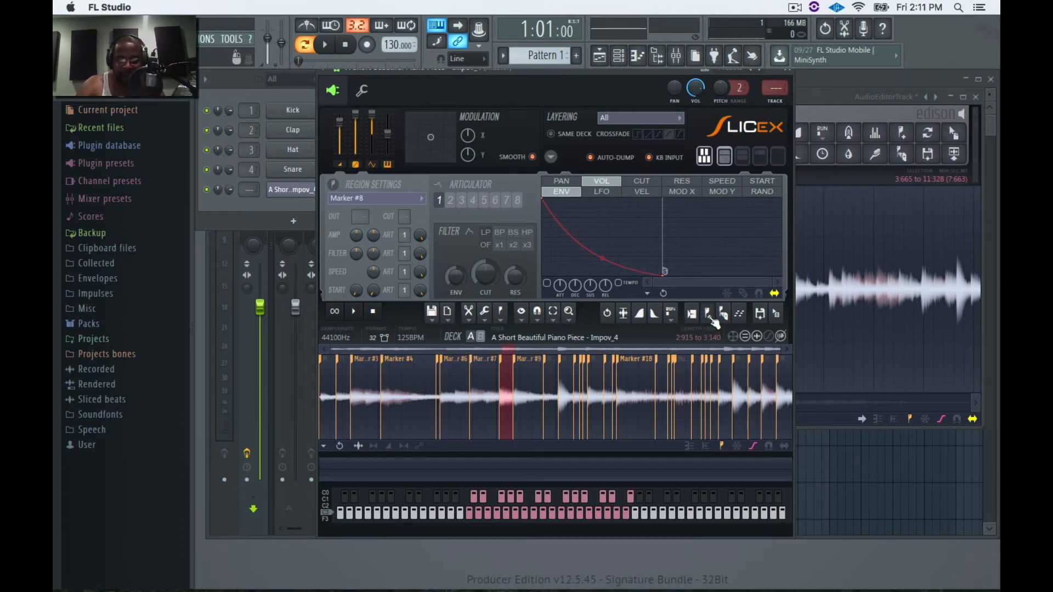
Step: Reslice the piano sample in deck A with Dull auto-slicing
click(691, 315)
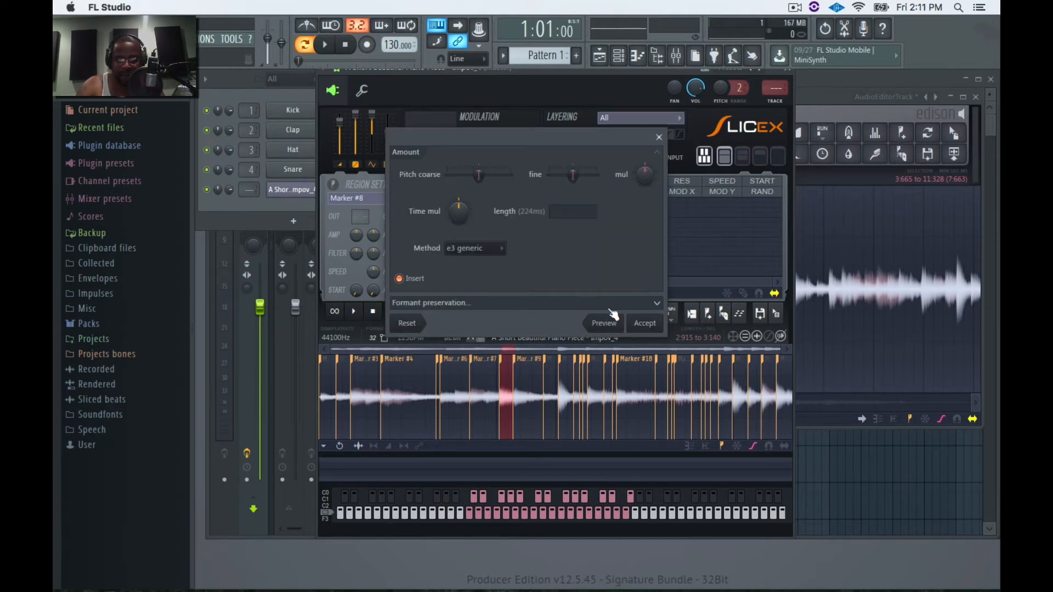
click(659, 136)
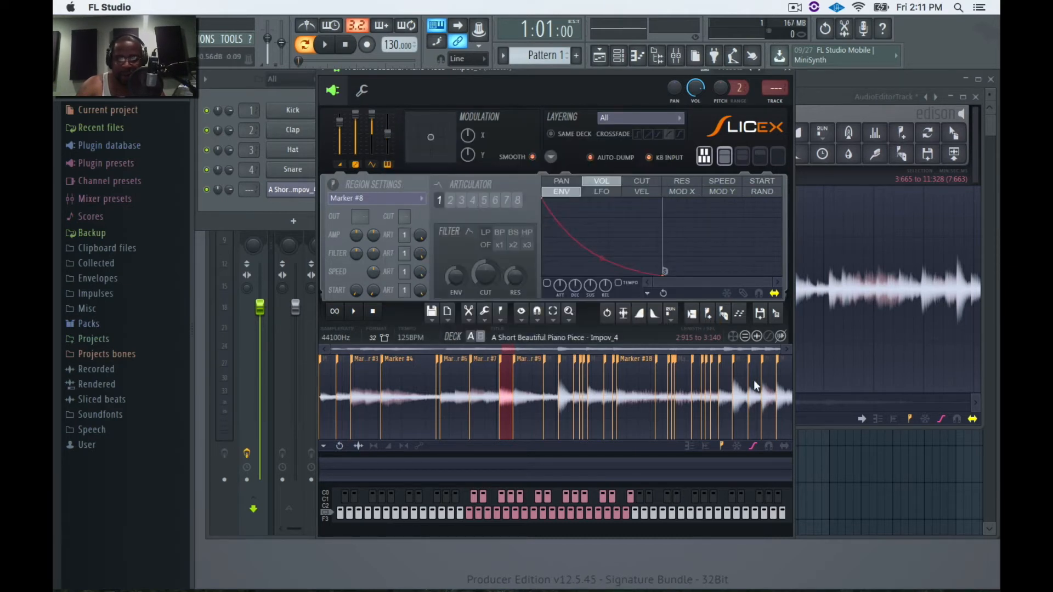
click(723, 314)
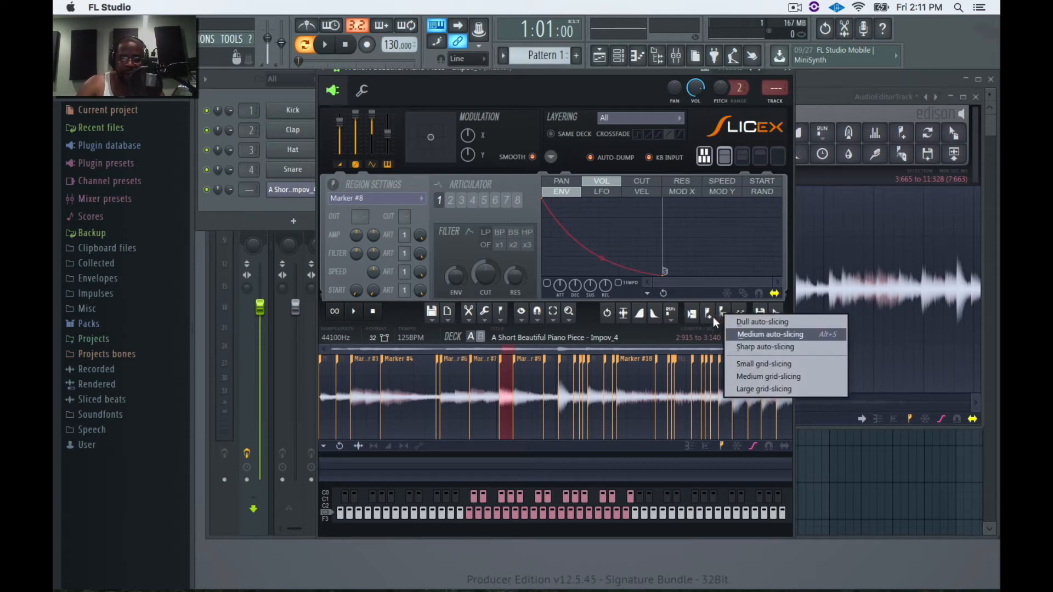
click(707, 334)
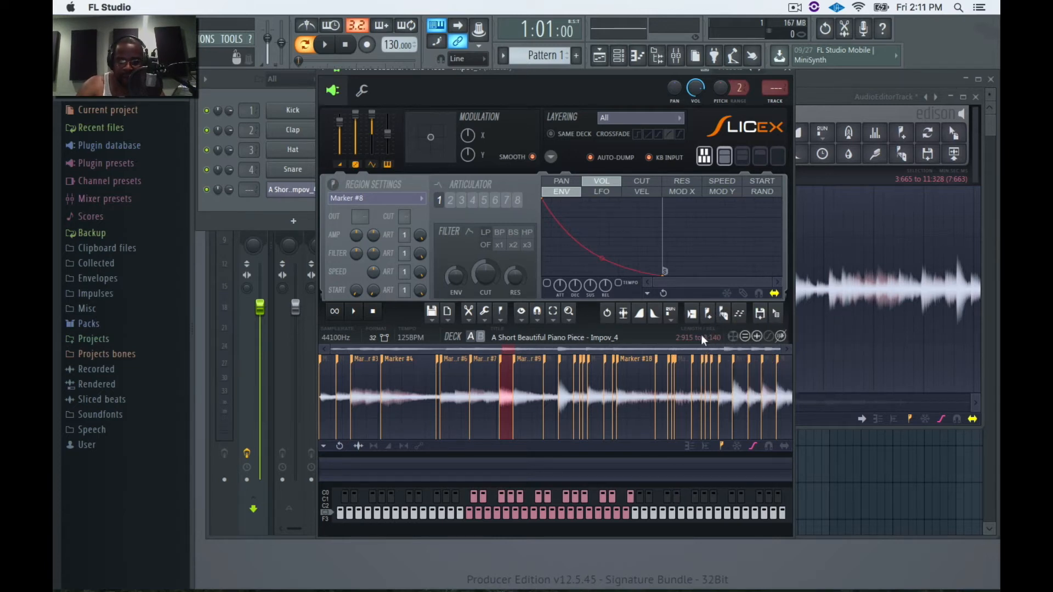
click(722, 312)
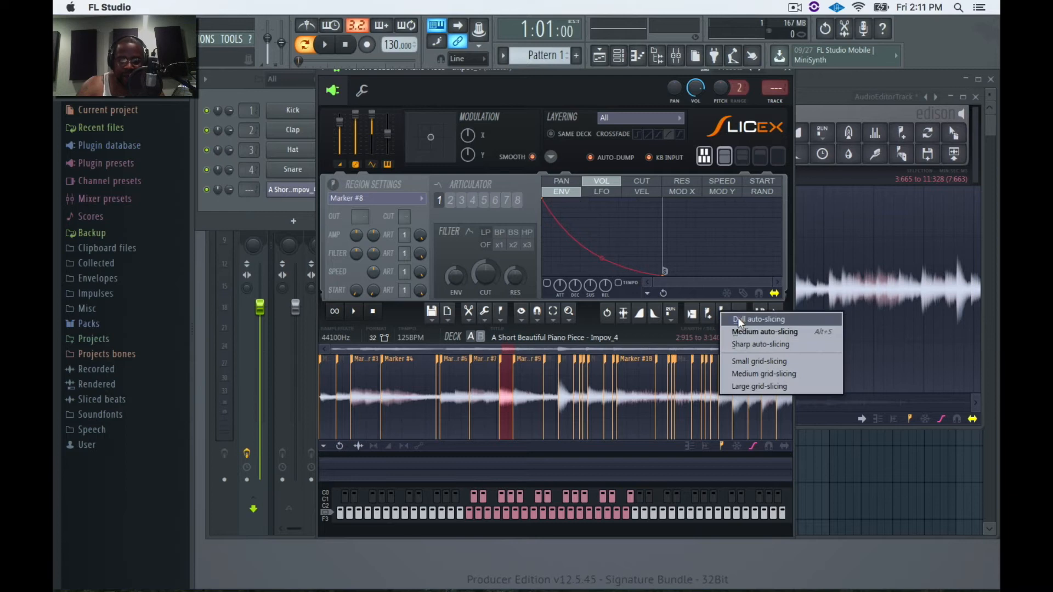
click(738, 319)
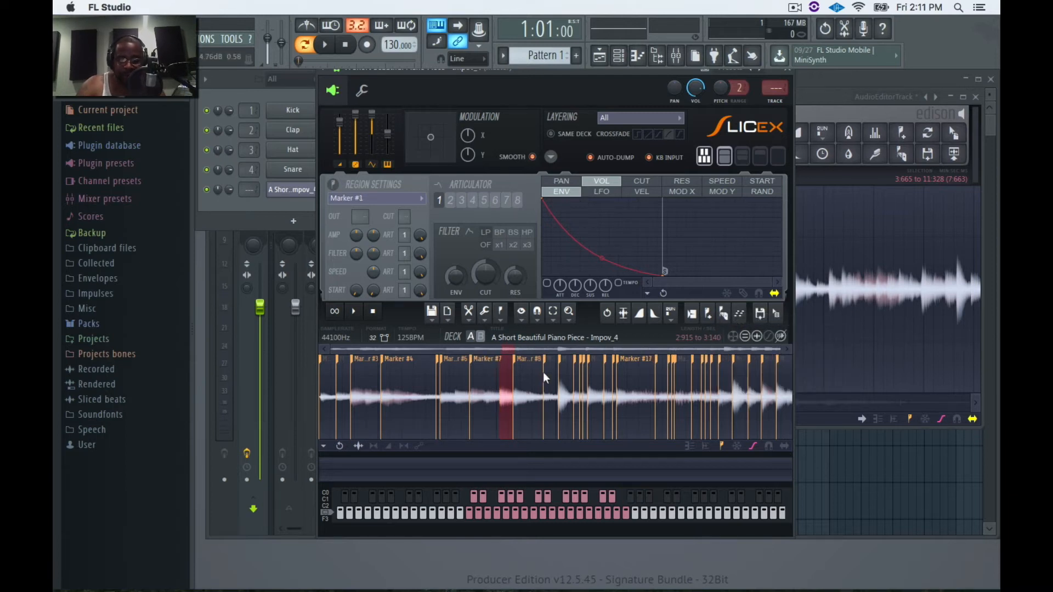
Step: Delete the two slice markers between Marker #1 and Marker #4 so the opening piano phrase forms one slice
right_click(336, 359)
click(357, 375)
right_click(351, 359)
click(374, 384)
right_click(352, 359)
click(367, 374)
right_click(351, 357)
click(364, 374)
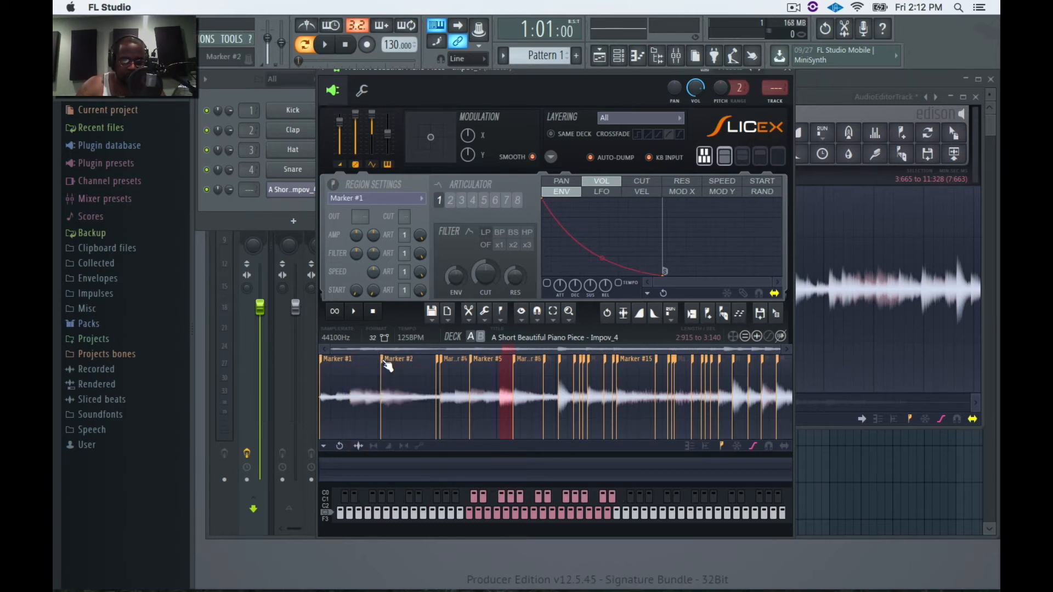
Step: Audition the first two slices of the piano sample
click(361, 380)
key(z)
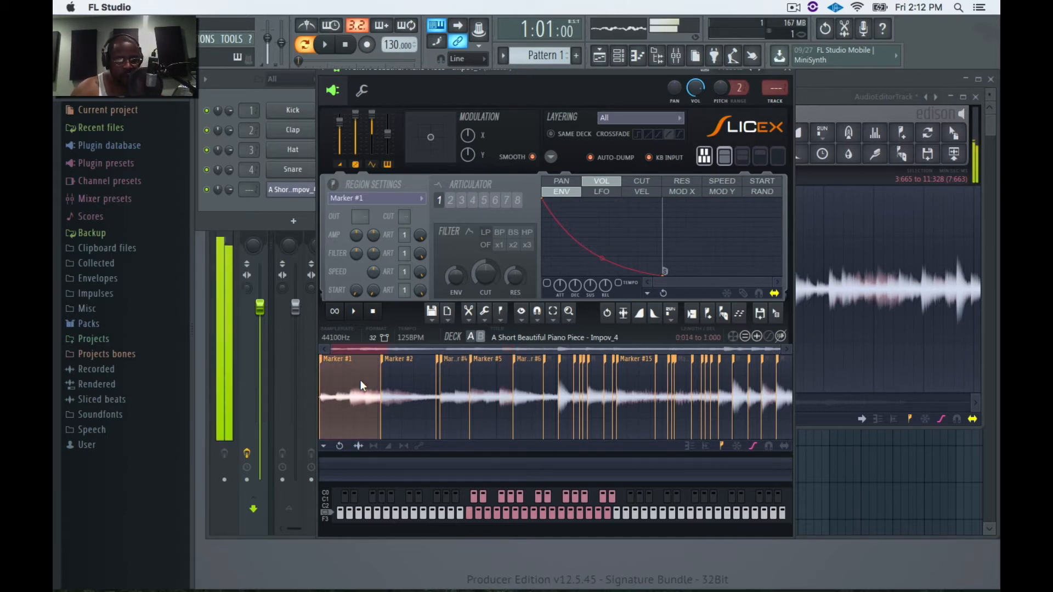
key(s)
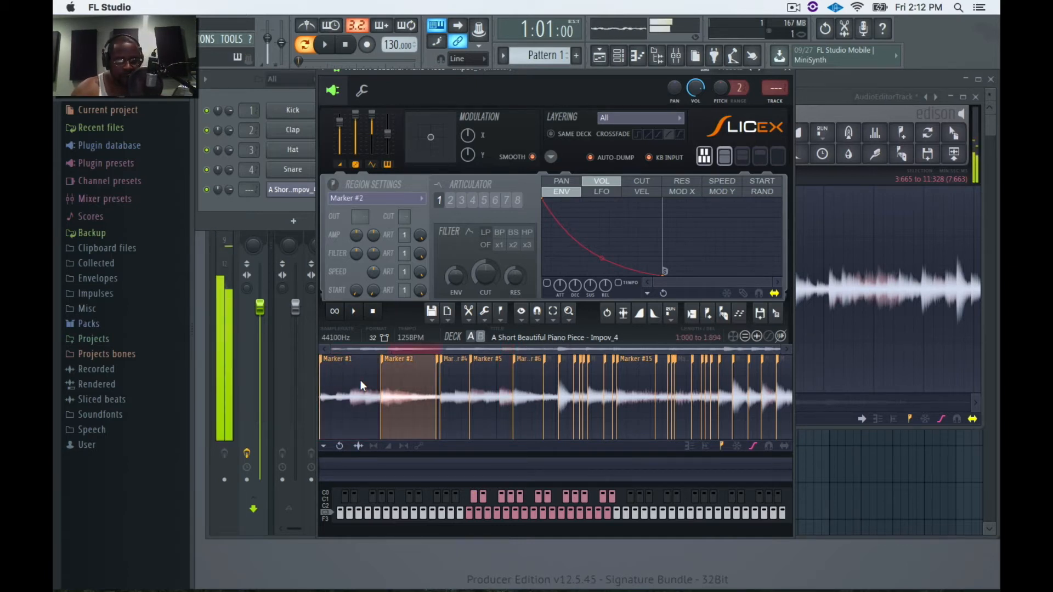
Step: Delete Marker #3 and the following Marker #4, and move the next marker earlier to the start of the next piano hit
right_click(437, 358)
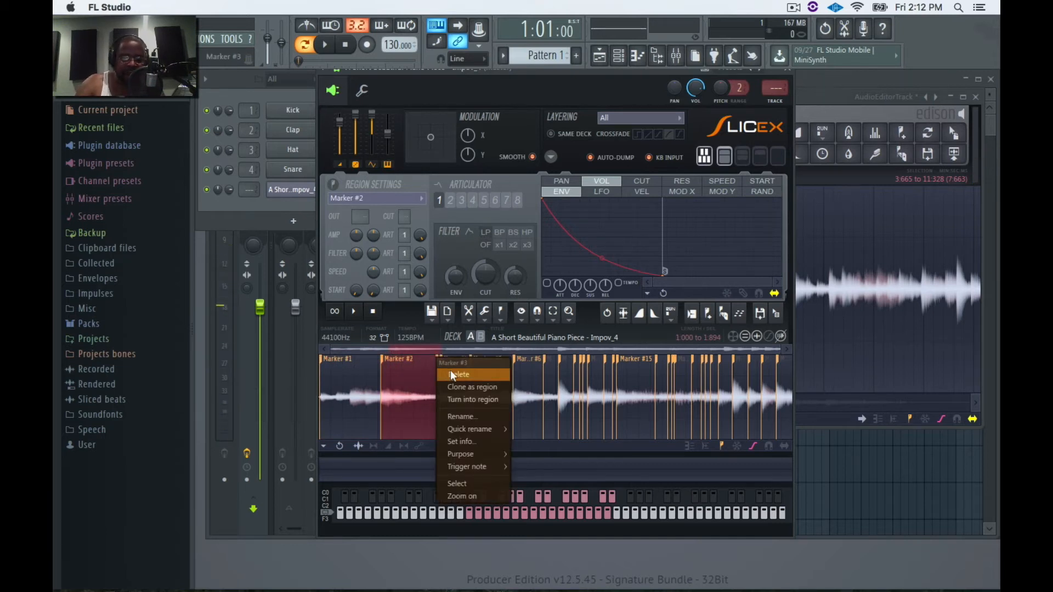
click(451, 374)
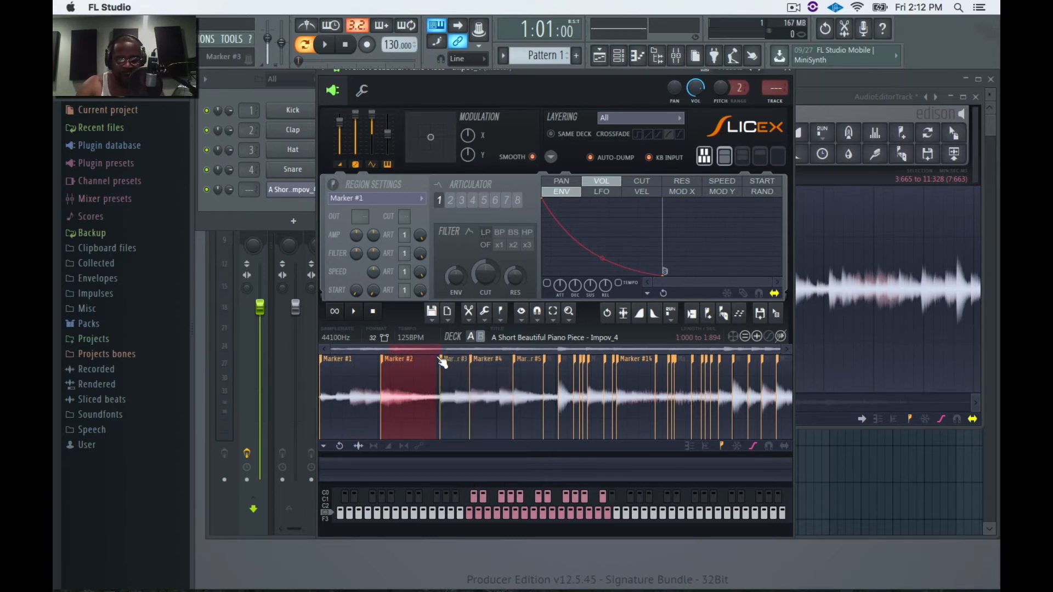
right_click(473, 361)
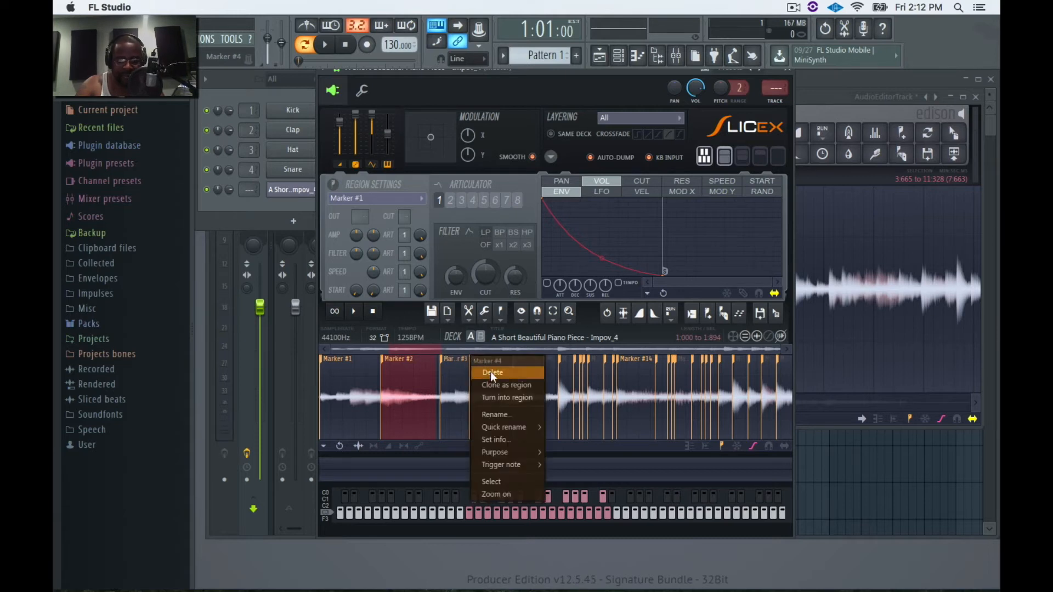
click(490, 371)
drag(526, 363, 498, 360)
Step: Delete the two markers following Marker #4 and move the next one earlier to the start of the following piano hit
right_click(546, 360)
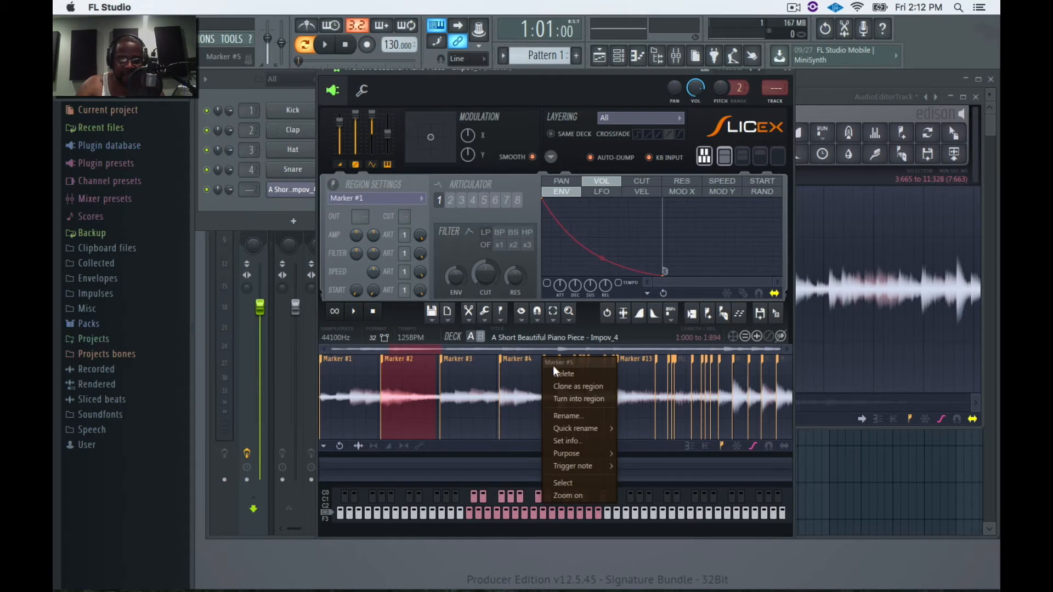
click(555, 369)
right_click(571, 359)
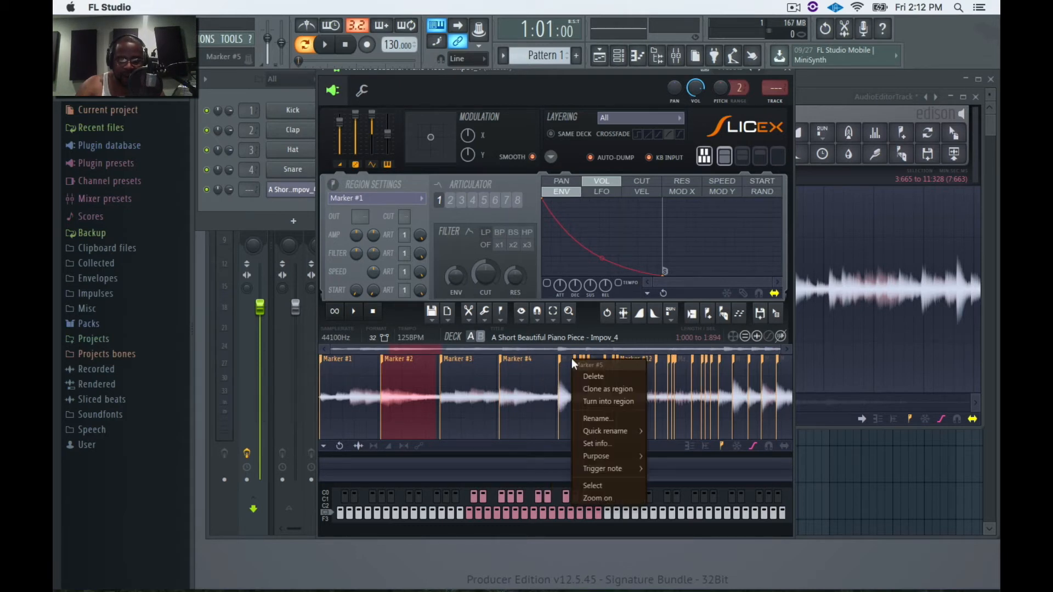
click(587, 372)
drag(574, 360, 557, 360)
Step: Delete the closely spaced markers after Marker #5 up to the next piano hit so that phrase forms one slice
right_click(578, 357)
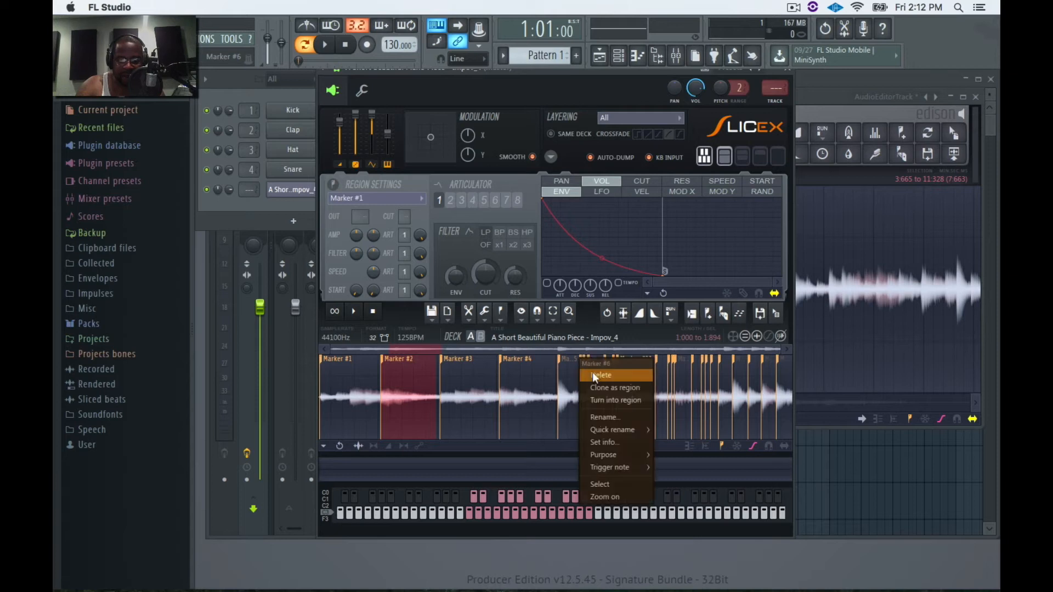
click(592, 372)
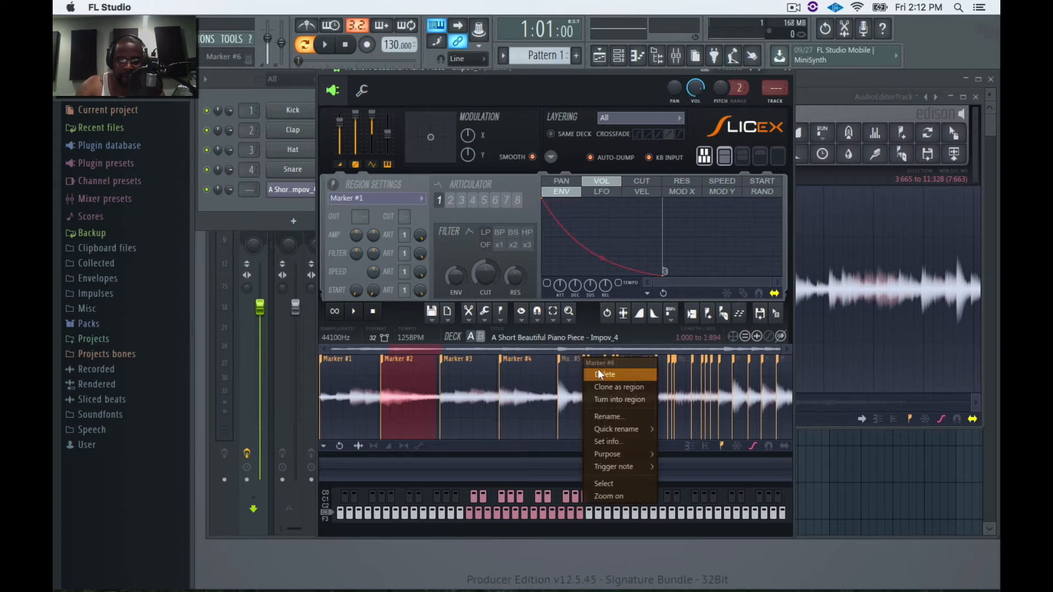
click(598, 371)
right_click(588, 356)
click(610, 374)
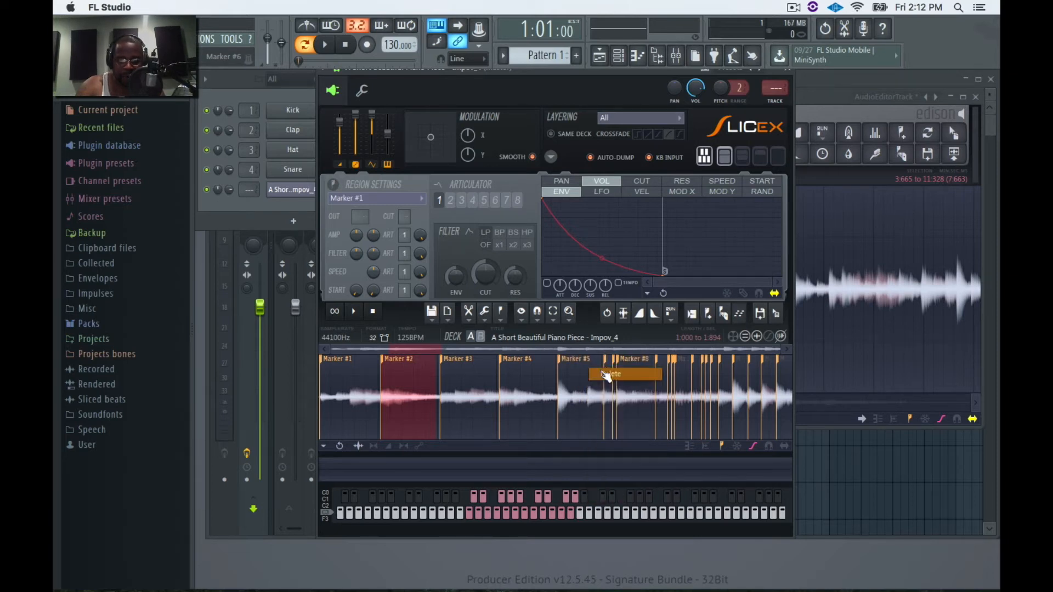
right_click(605, 360)
click(627, 377)
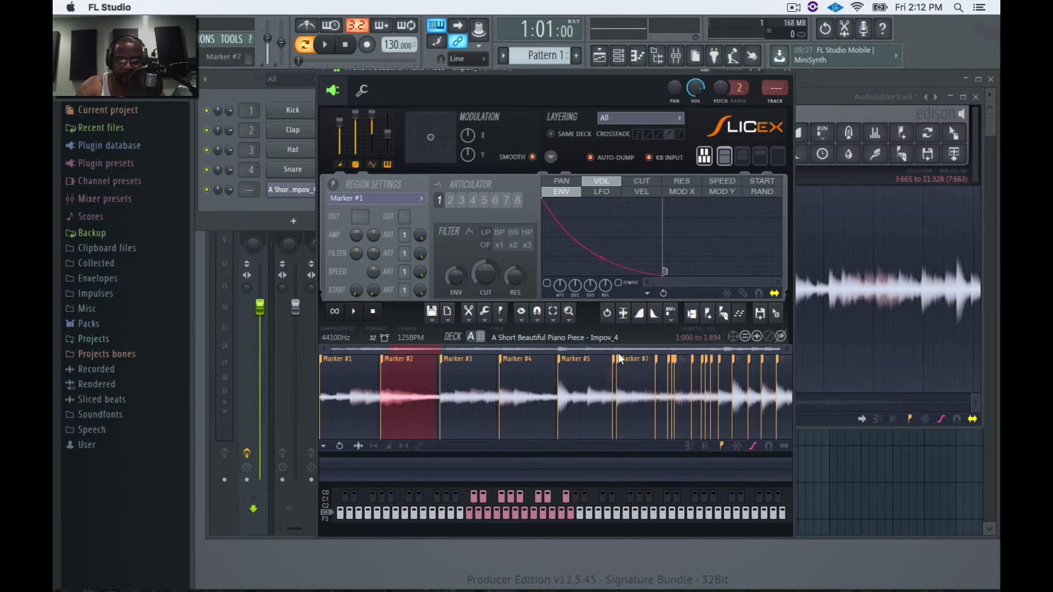
right_click(614, 359)
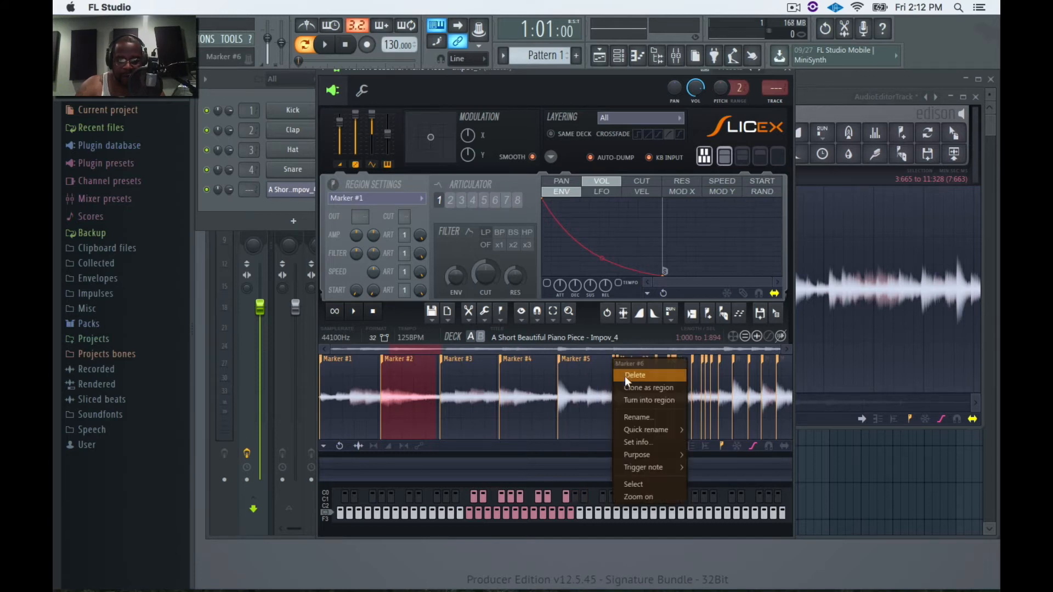
click(624, 376)
Step: Delete the first cluster of extra slice markers following Marker #6
right_click(660, 362)
click(672, 373)
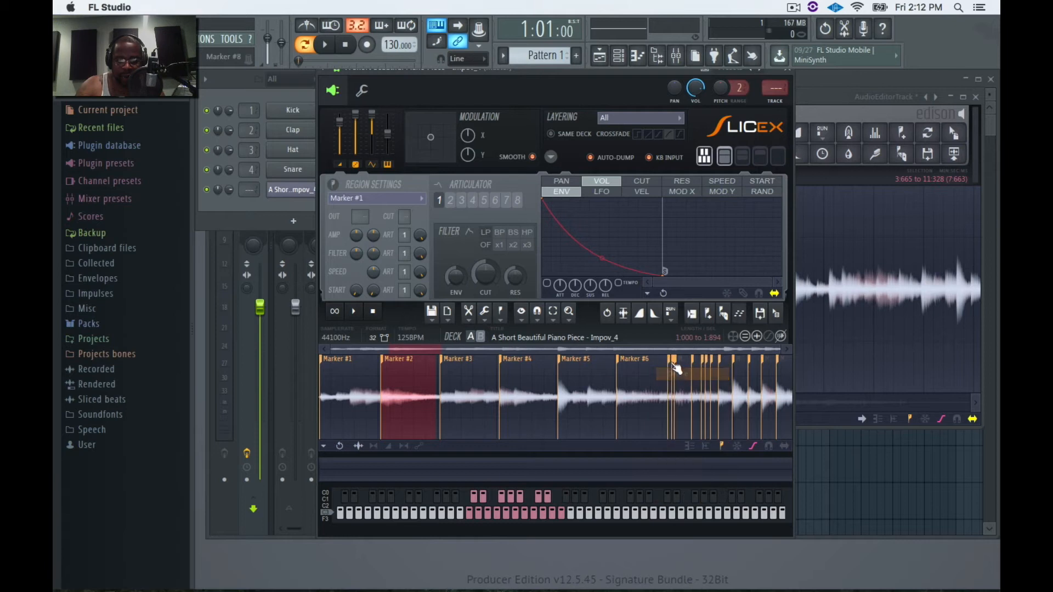
right_click(671, 362)
click(682, 375)
right_click(670, 359)
click(690, 376)
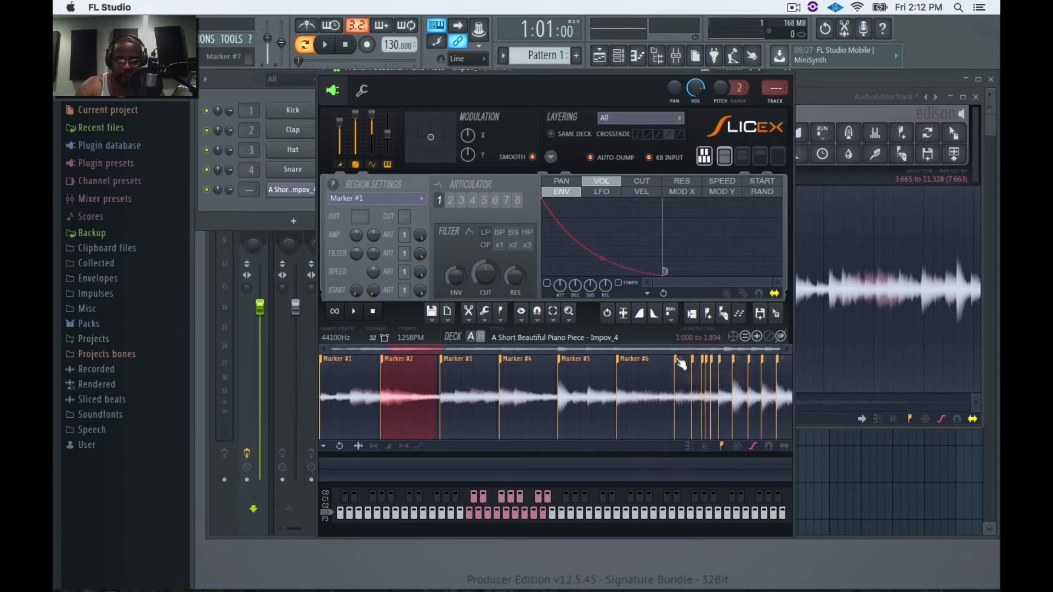
right_click(694, 362)
click(706, 374)
right_click(702, 357)
click(719, 372)
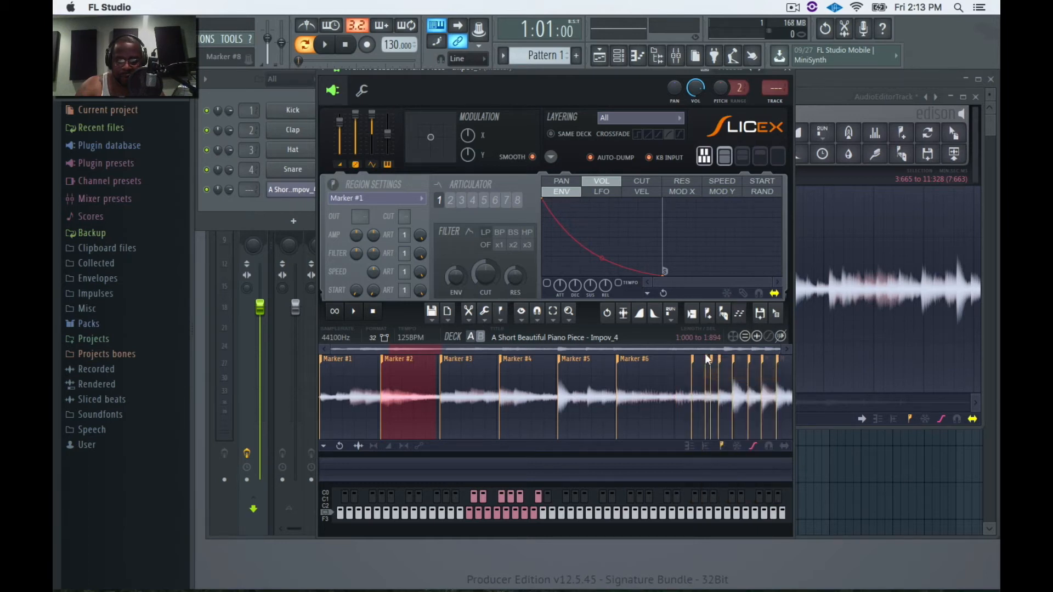
Step: Delete the remaining extra markers after Marker #6 and move the last one earlier so it ends that slice
right_click(706, 356)
click(719, 373)
right_click(713, 357)
click(732, 374)
right_click(719, 359)
click(740, 375)
drag(723, 361, 680, 364)
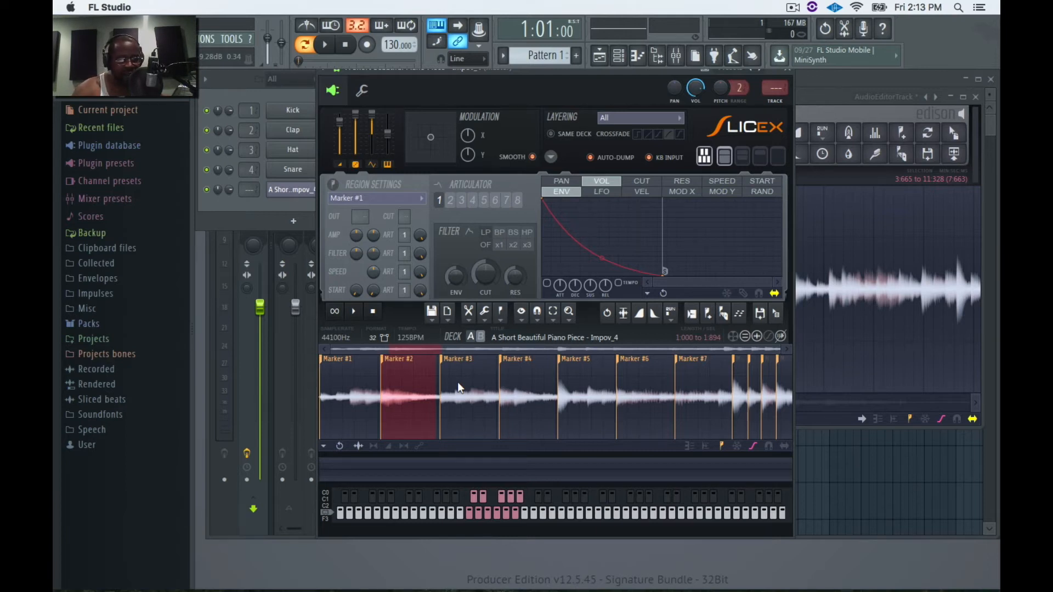
Step: Audition every slice of the piano sample in order, from Marker #1 through Marker #11
key(z)
key(s)
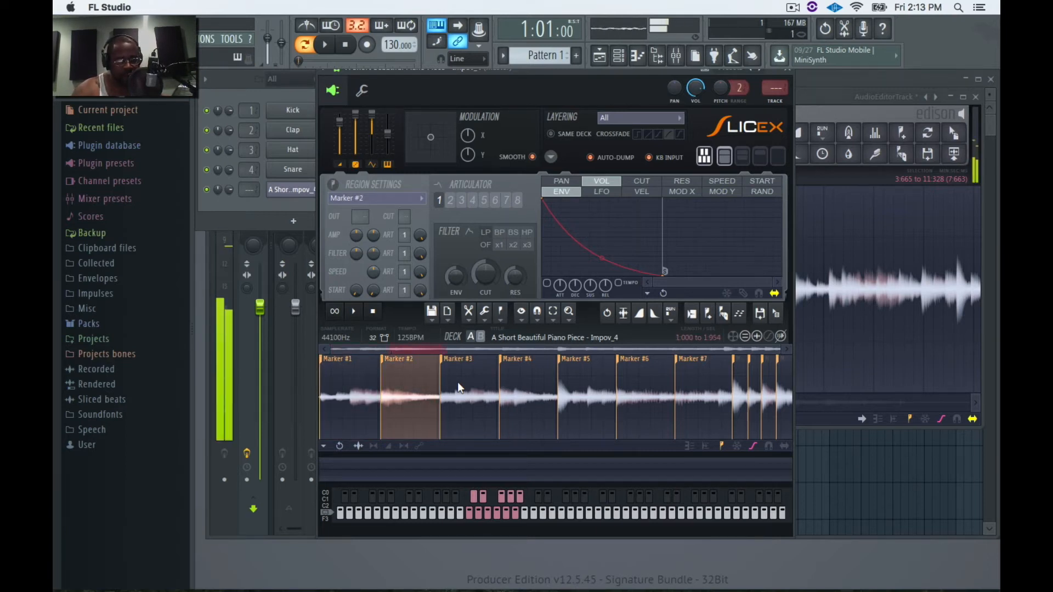
key(x)
key(d)
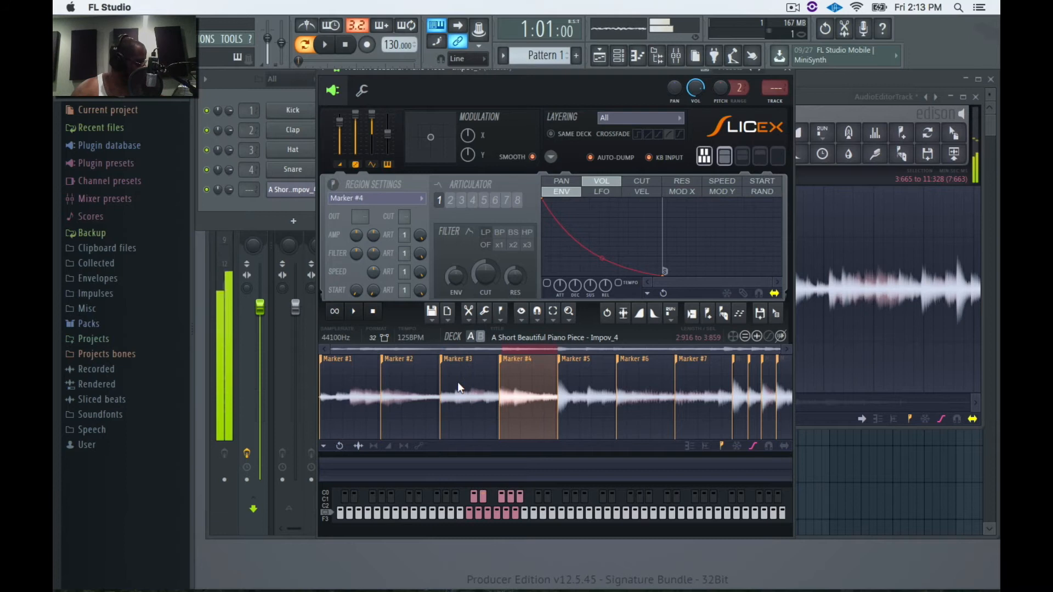
key(c)
key(v)
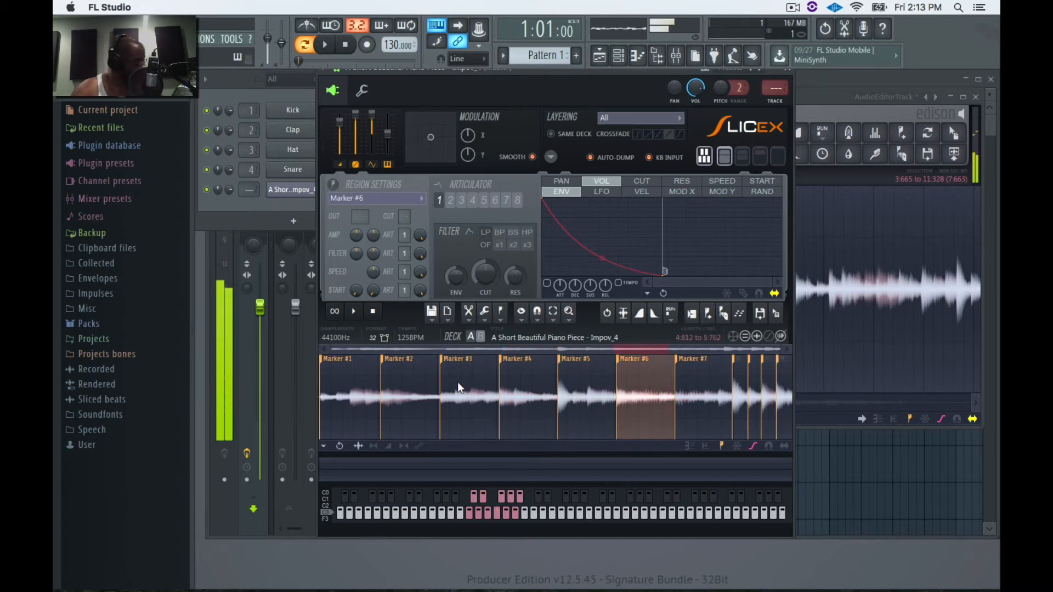
key(g)
key(b)
key(h)
key(n)
key(j)
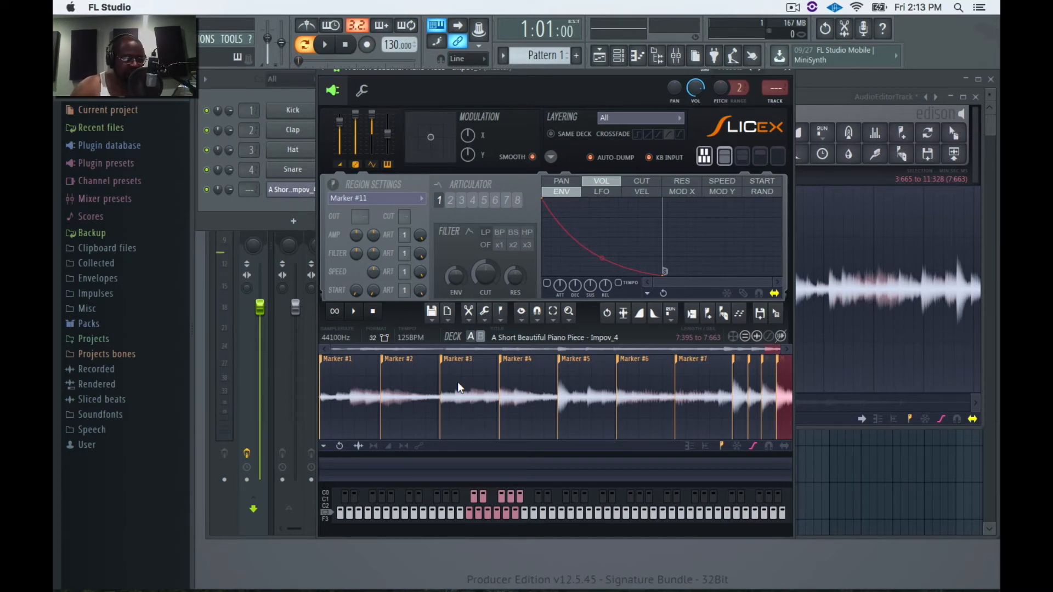
Step: Play the piano slices in a varied order to try out chop combinations, finishing on Marker #1
key(z)
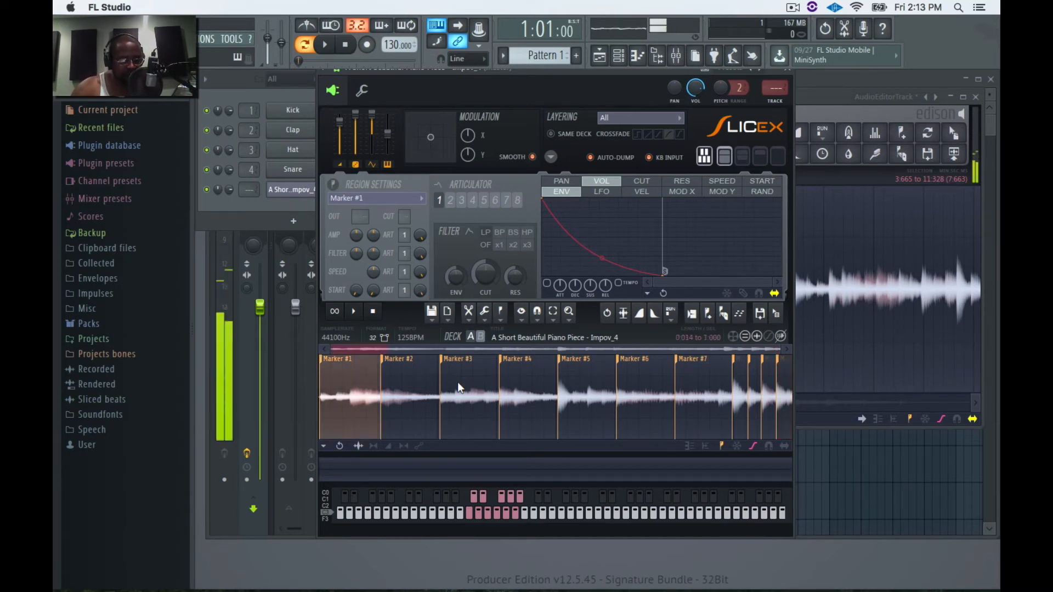
key(v)
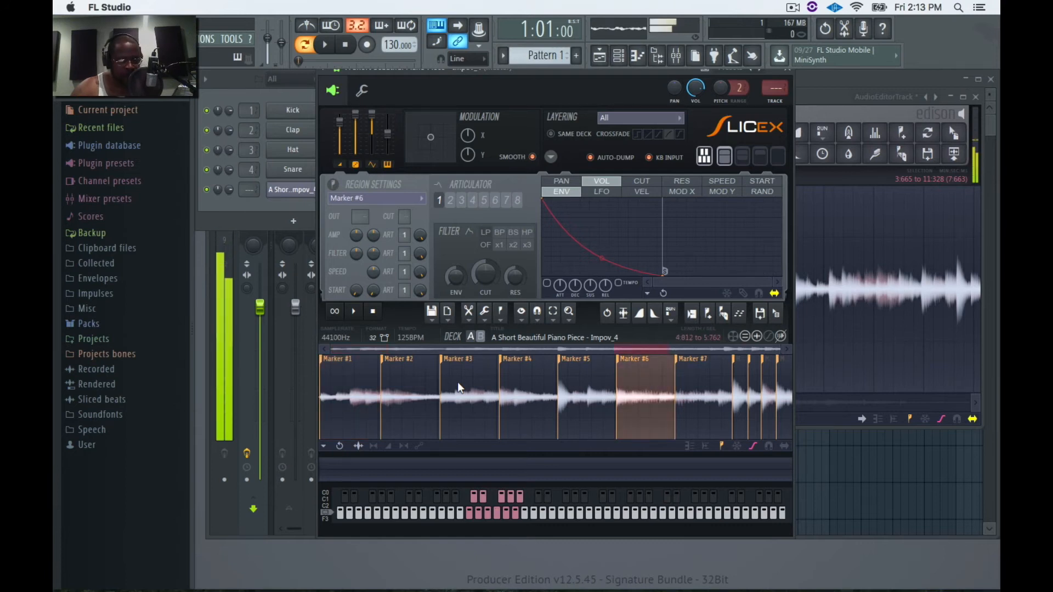
key(c)
key(x)
key(c)
key(b)
key(v)
key(c)
key(v)
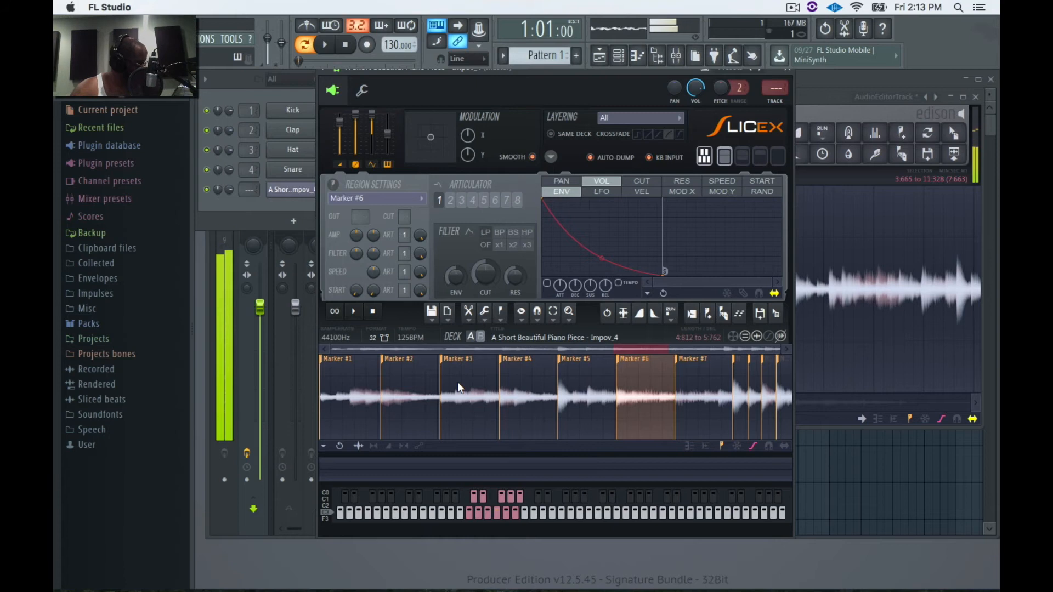
key(x)
key(v)
key(c)
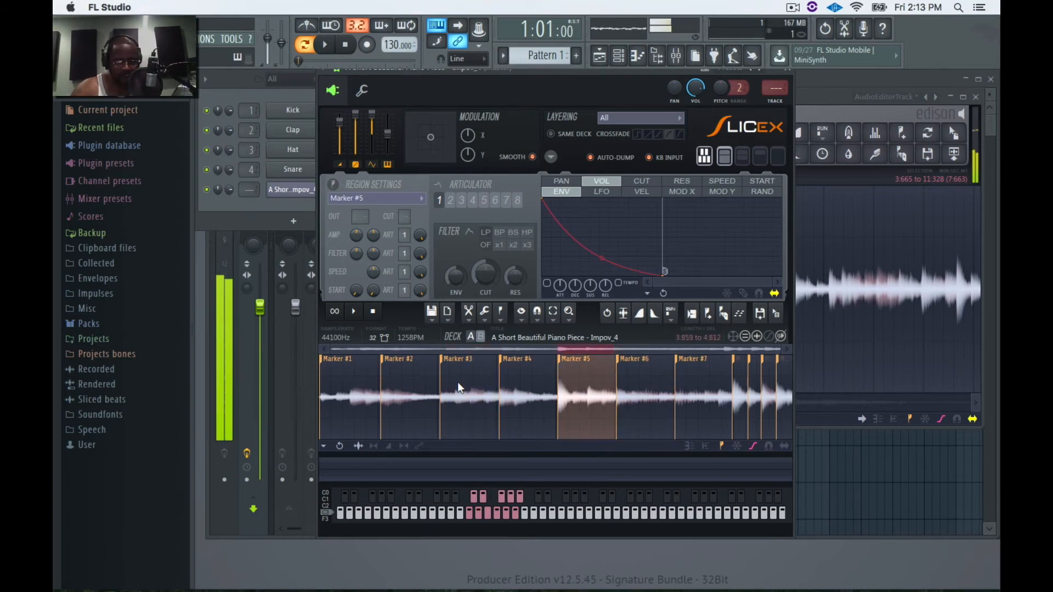
key(v)
key(d)
key(c)
key(v)
key(z)
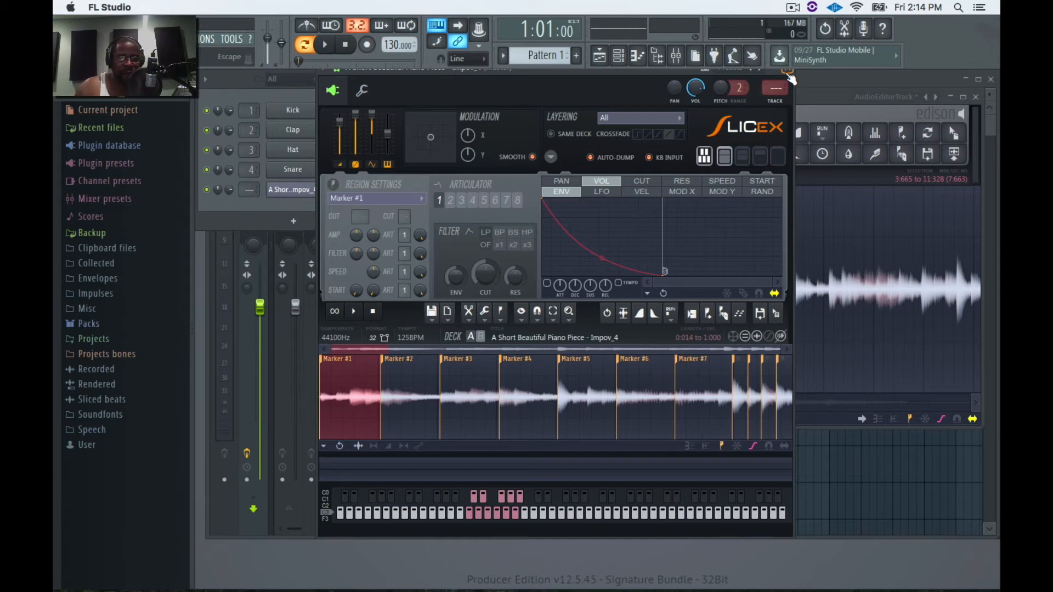
Step: Close the Slicex window, shift the channel rack to a clear spot, and switch its step grid to the note graph view
click(789, 75)
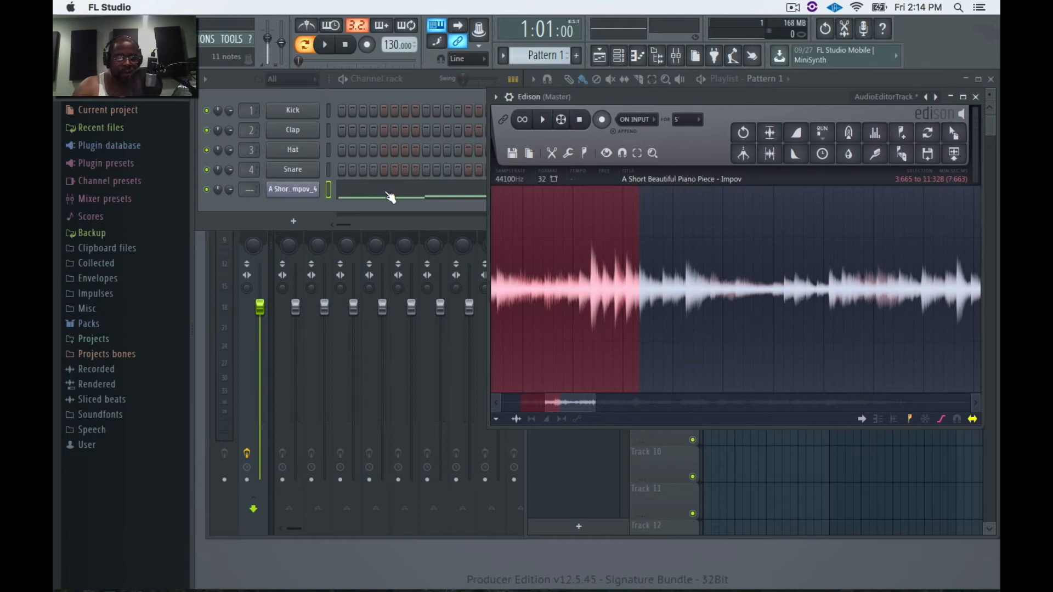
click(374, 92)
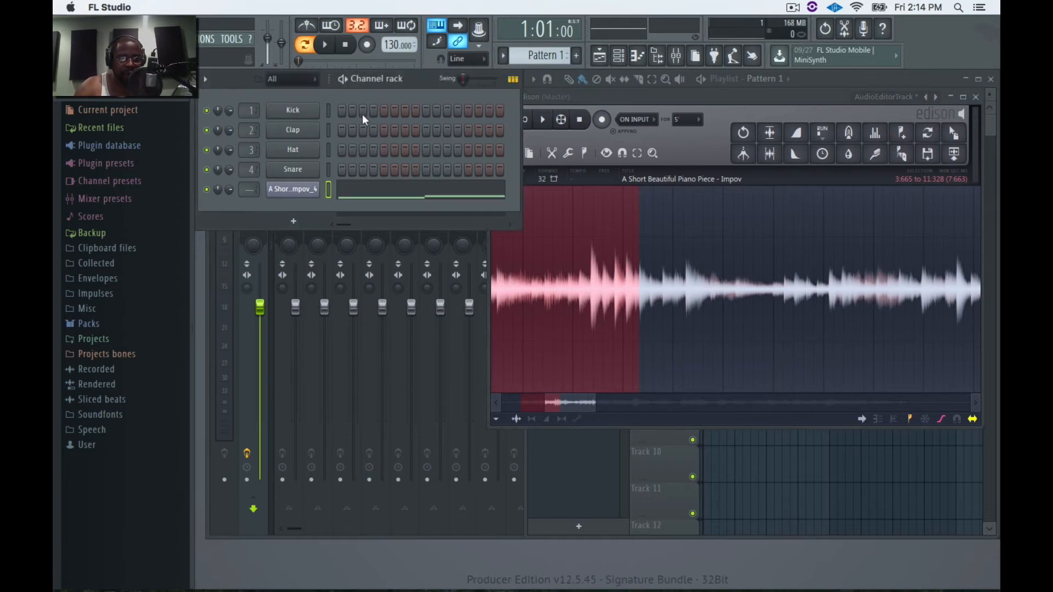
drag(415, 81, 444, 116)
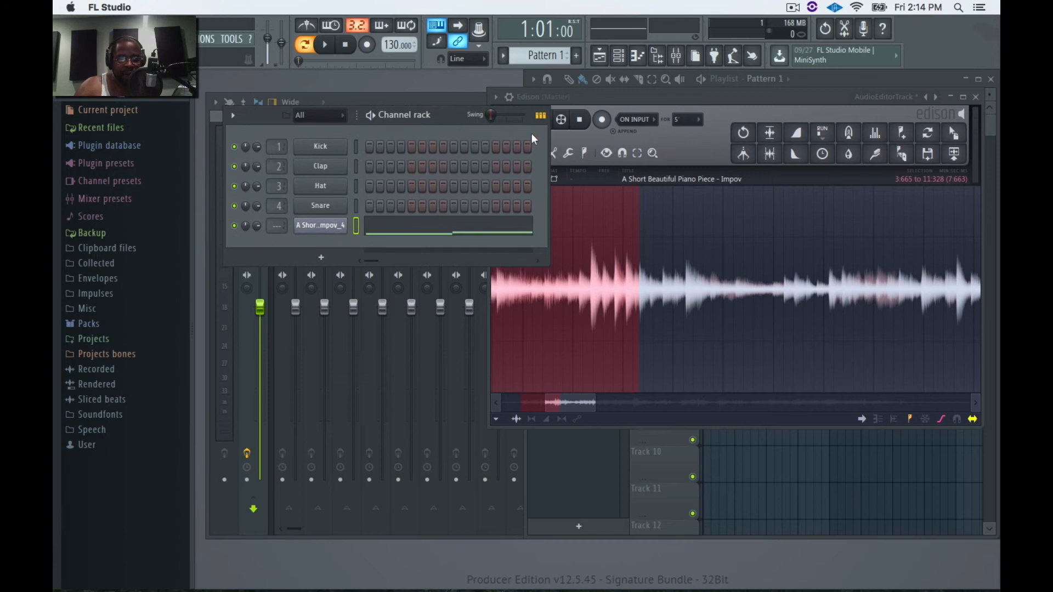
click(540, 115)
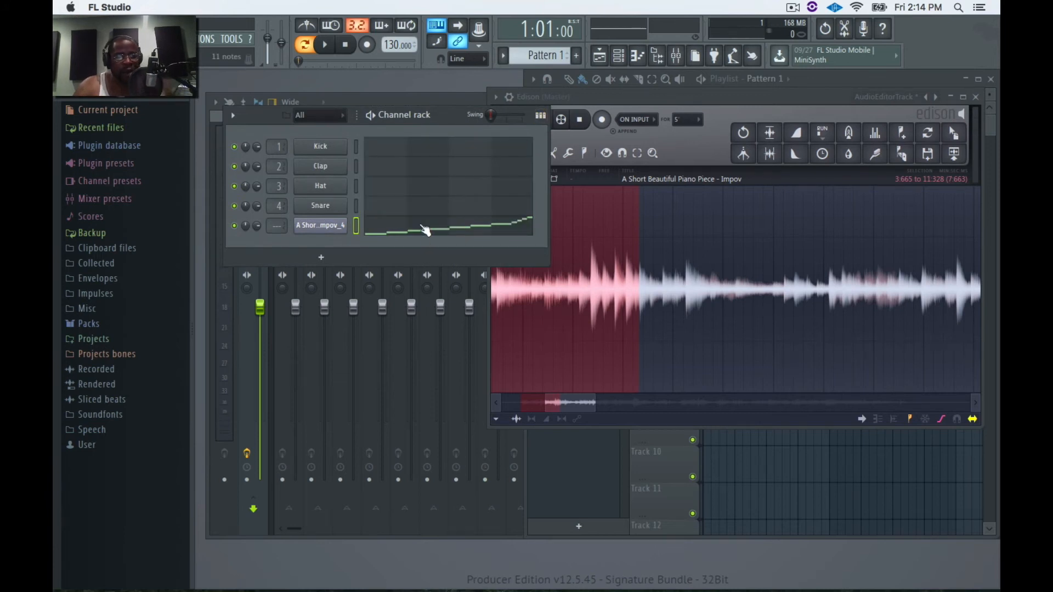
Step: Reopen the piano sample's Slicex window to check the Auto-dump setting and close it again
click(618, 55)
click(618, 55)
click(324, 225)
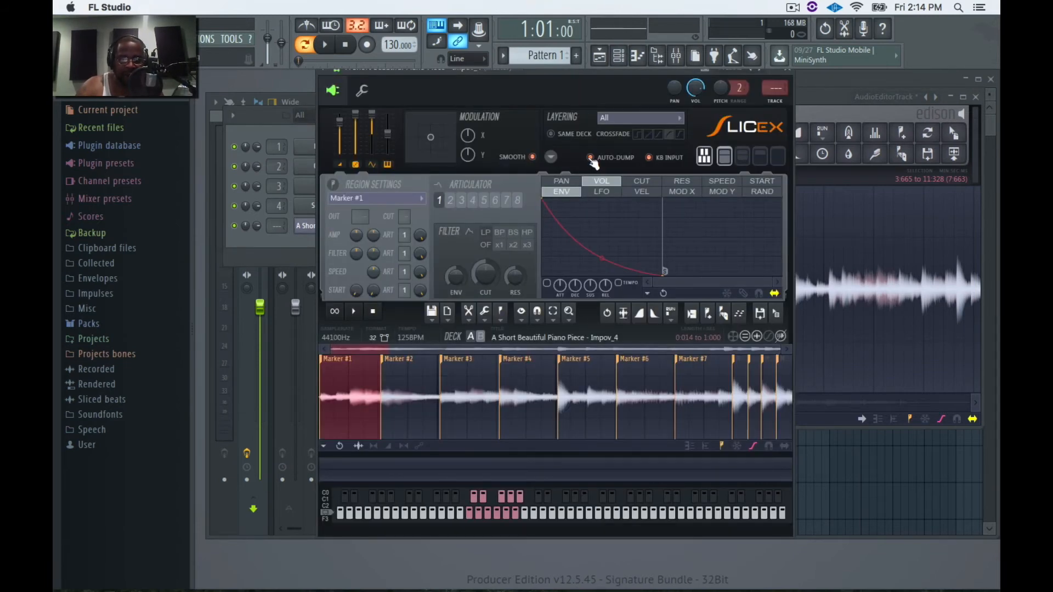
click(792, 74)
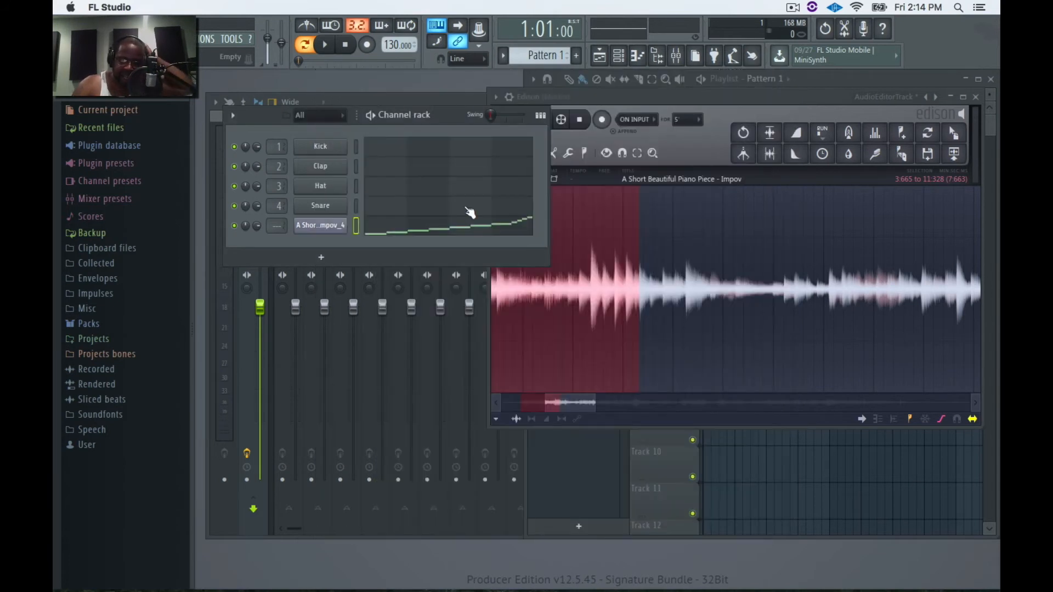
Step: Open the piano sample channel's piano roll and delete all the automatically dumped slice notes
click(439, 231)
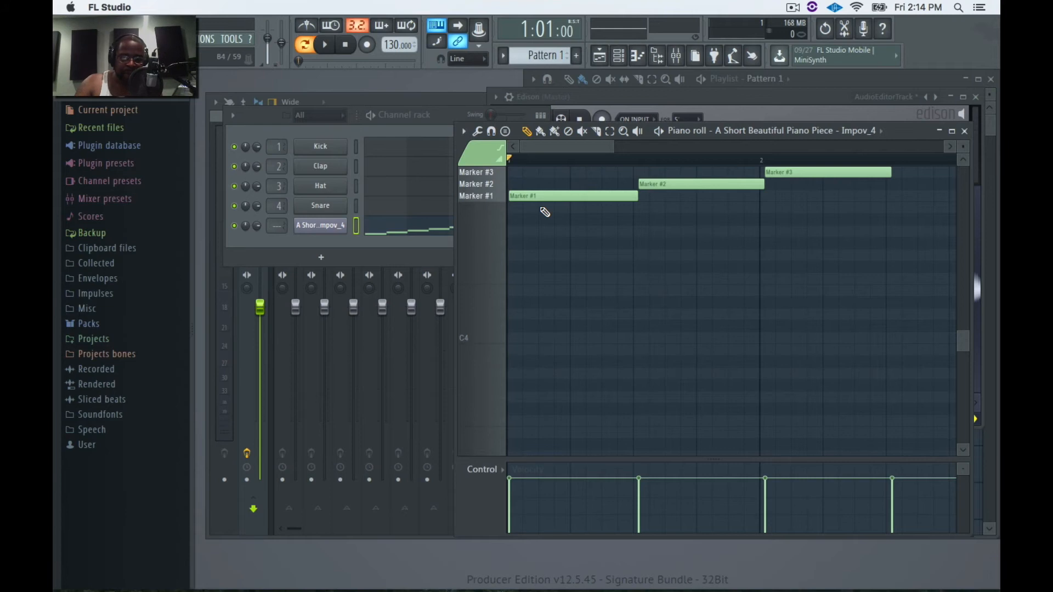
drag(610, 144, 765, 145)
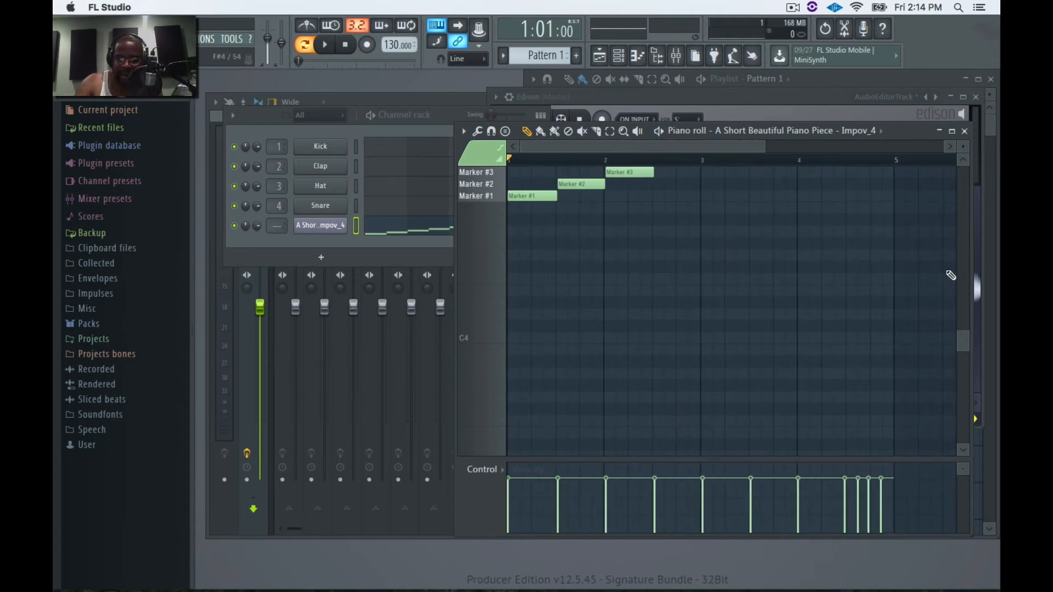
drag(964, 344, 981, 310)
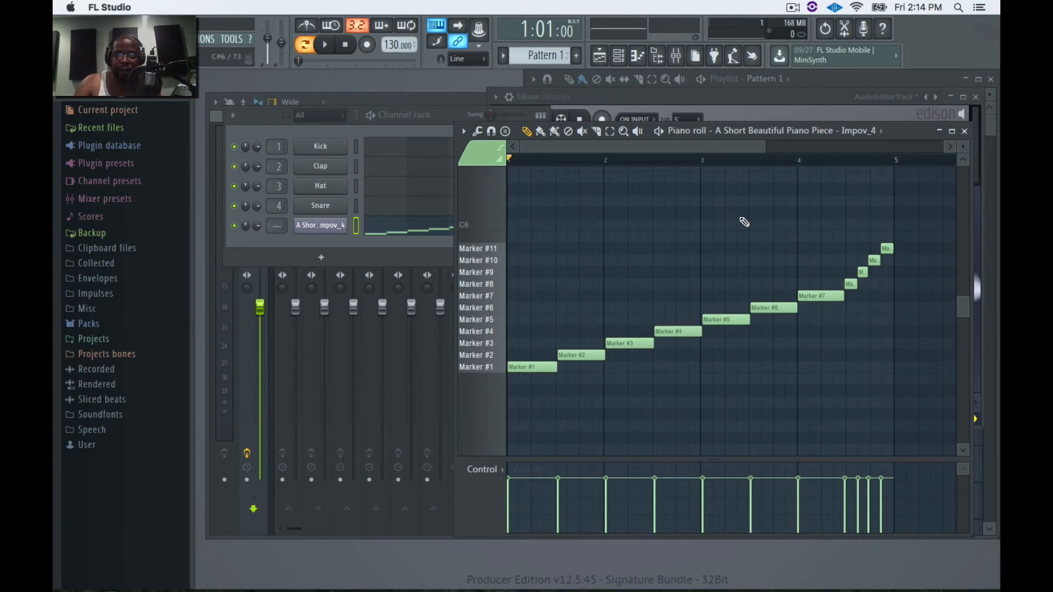
mouse_move(908, 418)
mouse_down()
mouse_move(911, 335)
mouse_move(623, 242)
mouse_move(443, 212)
mouse_up()
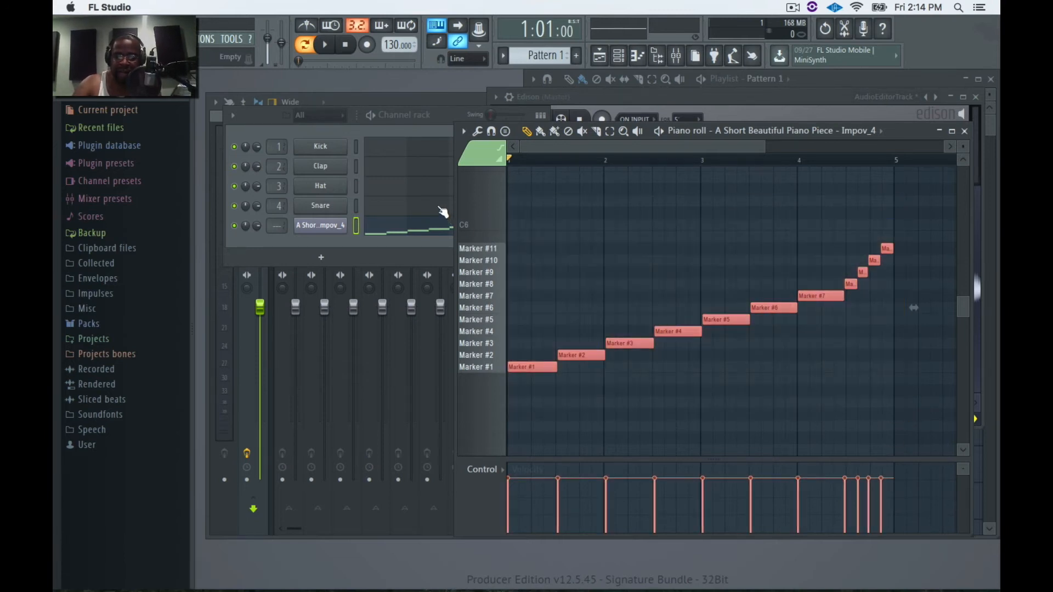
key(Delete)
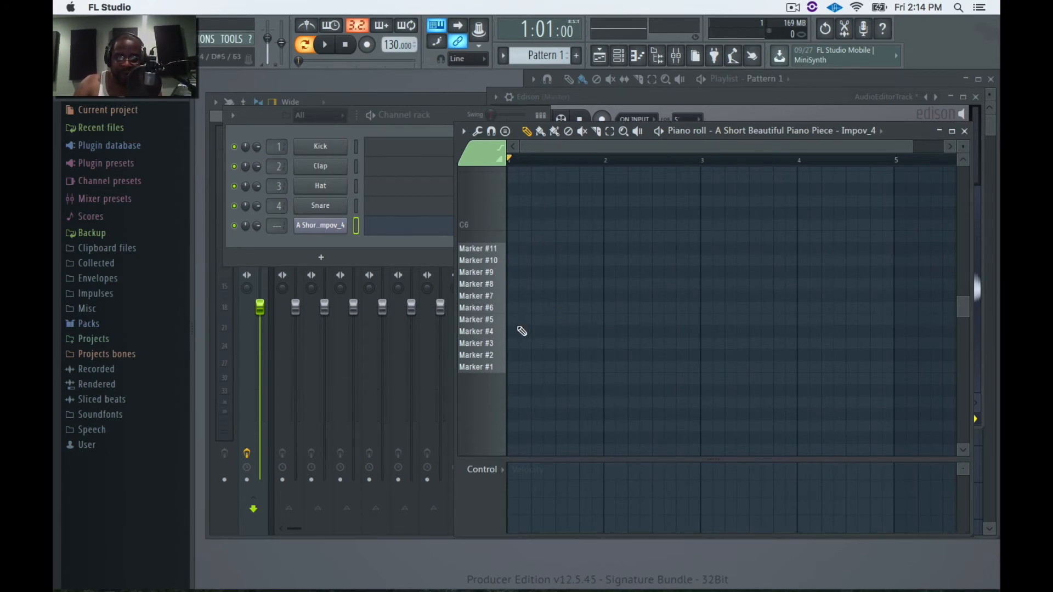
Step: Draw a Marker #1 note about two and a half beats long at the start of bar 1 and play it back
click(514, 367)
drag(525, 369, 567, 372)
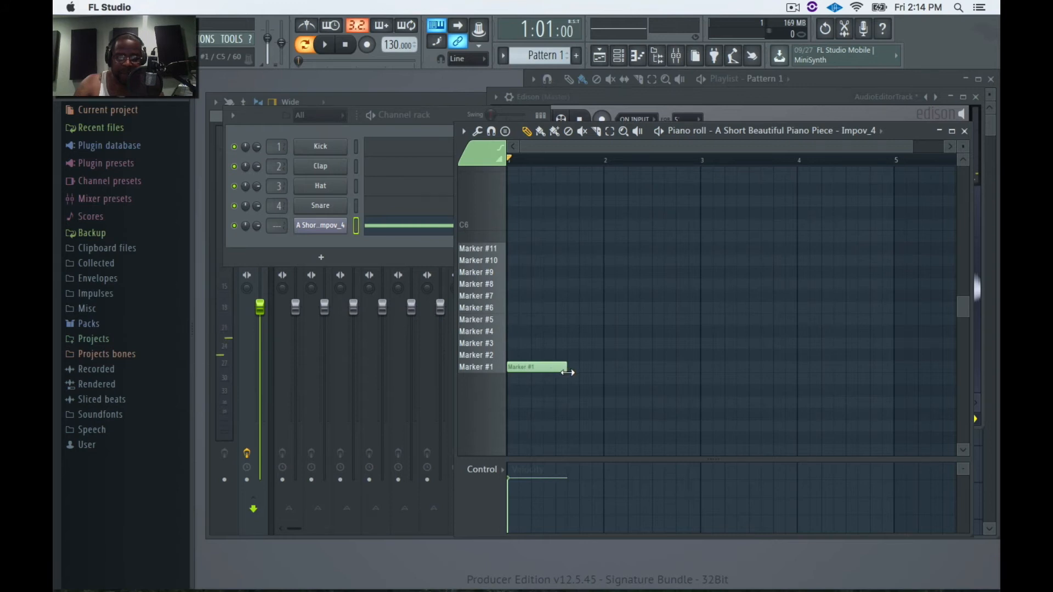
drag(911, 146, 647, 129)
key(space)
key(space)
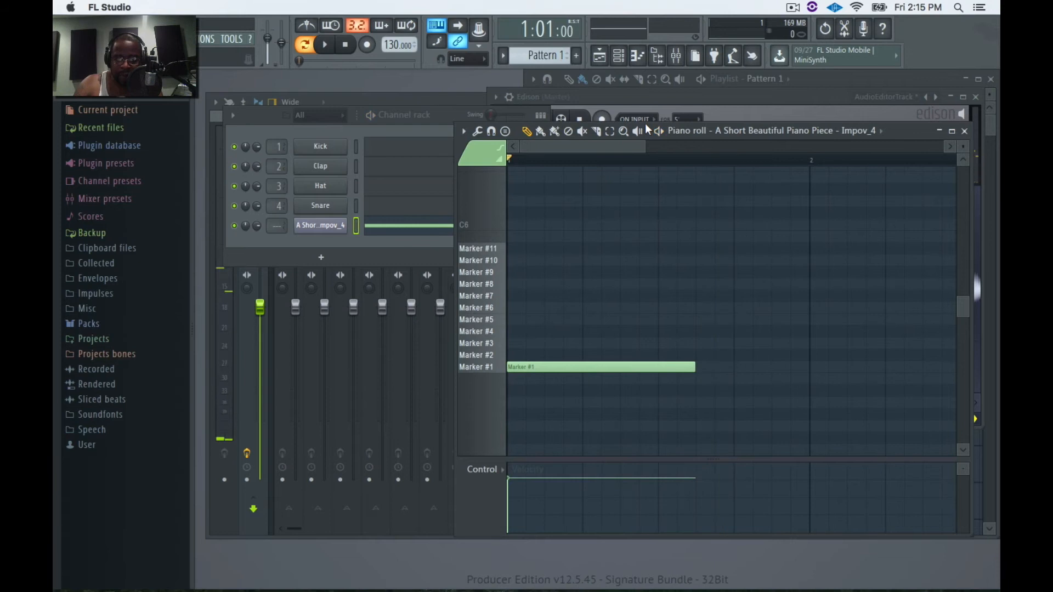
Step: Shorten the Marker #1 note to half a bar, add a Marker #2 note directly after it, and play the pattern
drag(693, 367, 659, 366)
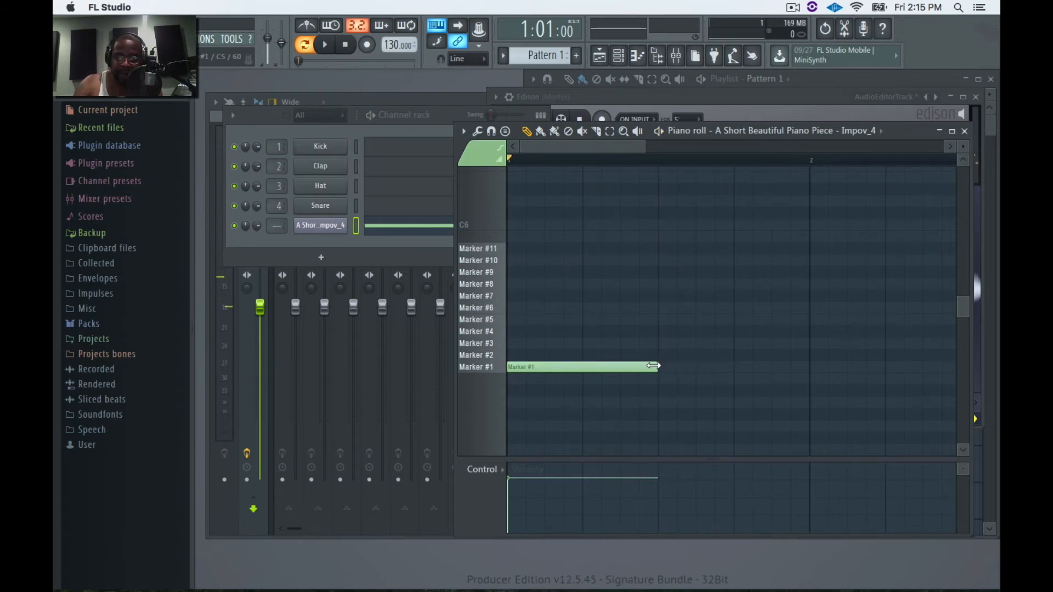
click(664, 355)
key(space)
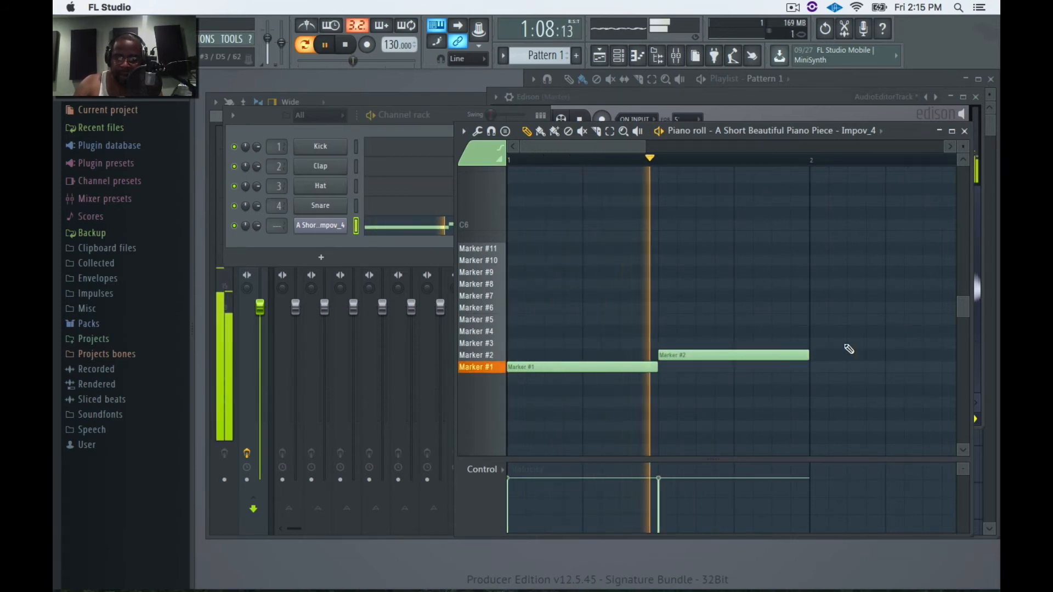
Step: Add a half-bar Marker #3 note at the start of bar 2, directly after Marker #2, and play the pattern
key(space)
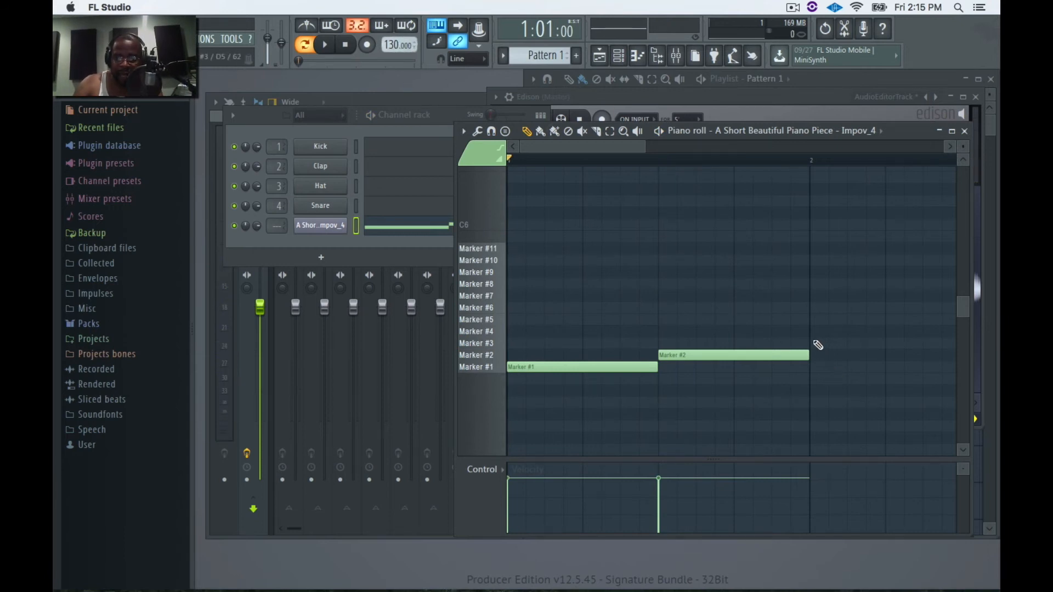
click(813, 344)
key(space)
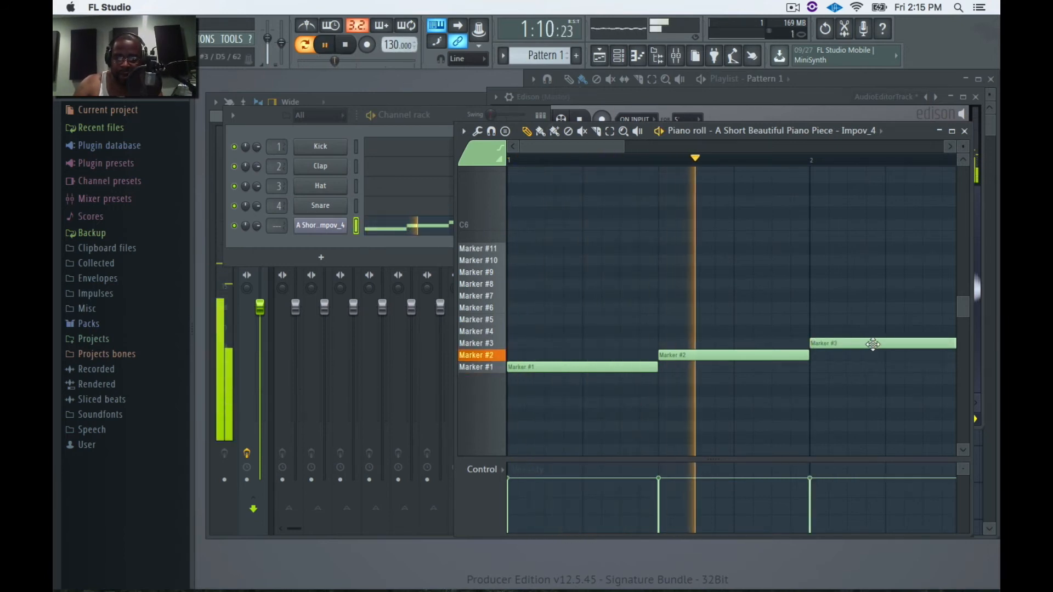
key(space)
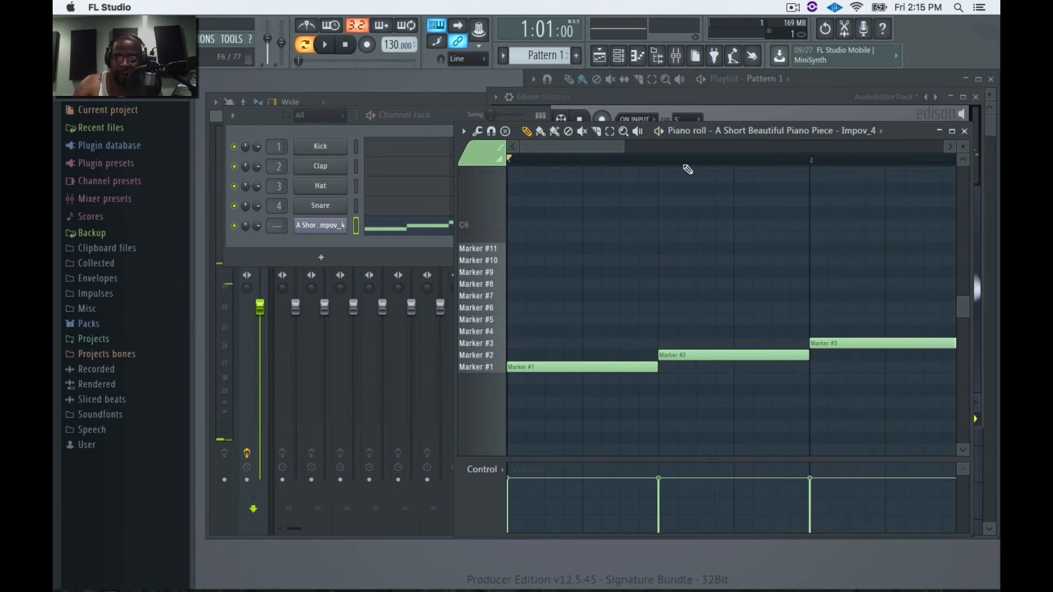
Step: Continue the ascending sequence with half-bar notes for Marker #4 through Marker #7, placed back to back, and play the pattern
drag(624, 146, 788, 146)
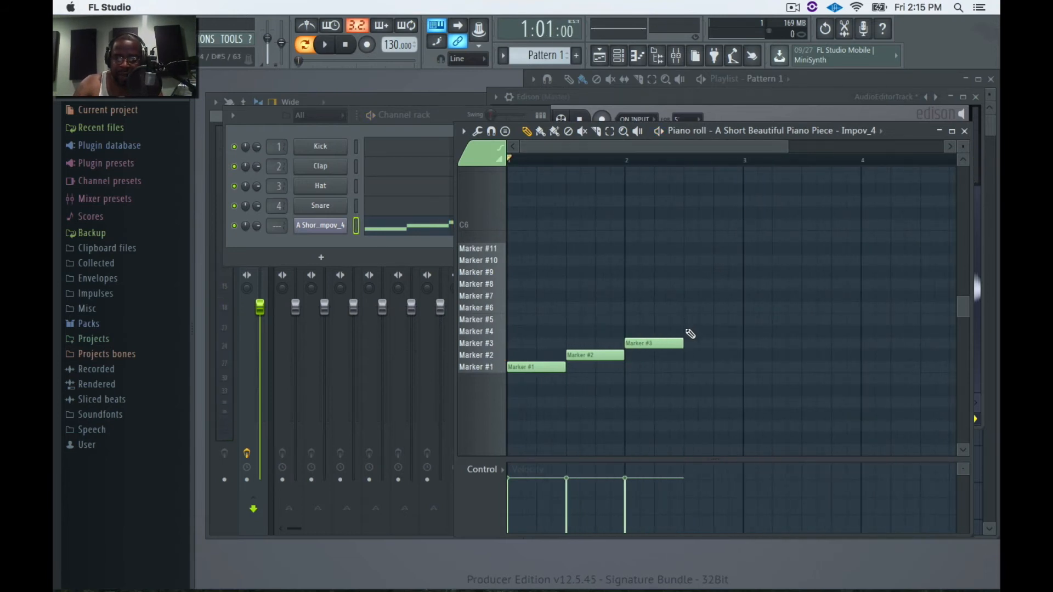
click(688, 331)
click(748, 319)
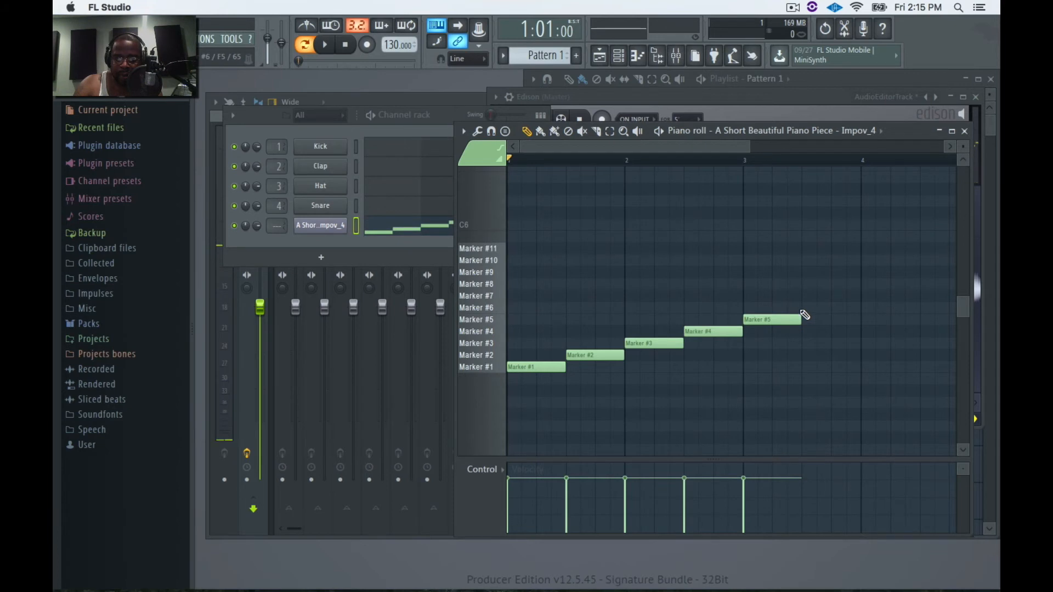
click(807, 308)
click(863, 296)
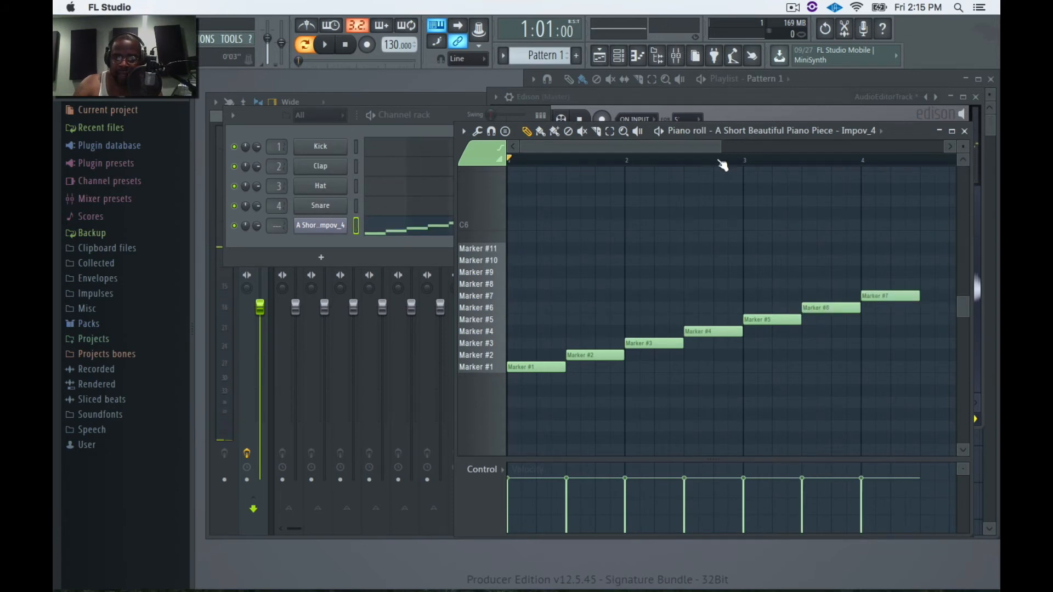
drag(723, 145, 814, 147)
key(space)
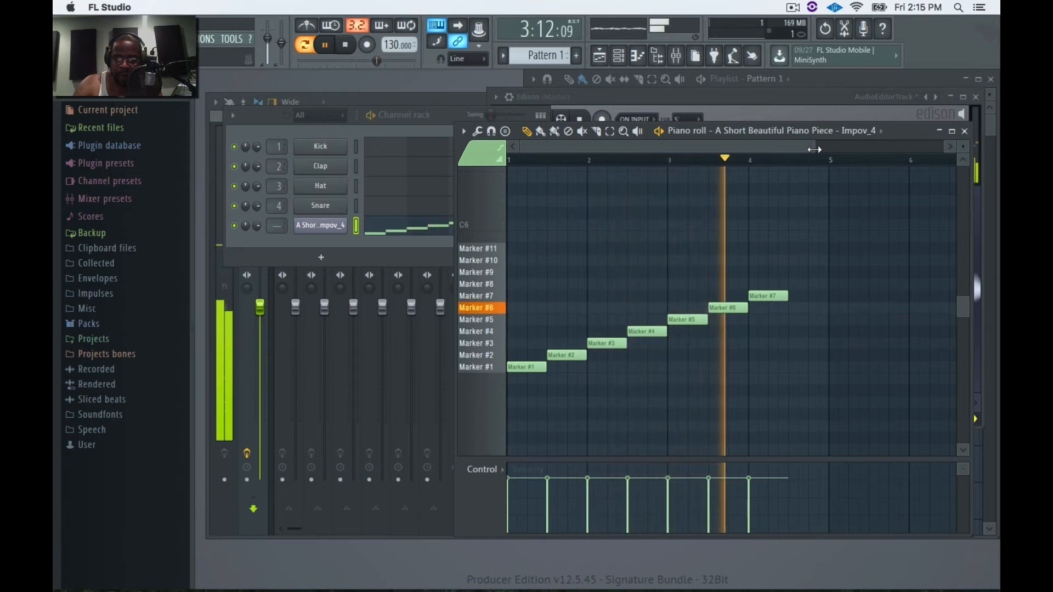
Step: Fill the end of bar 4 with half-beat notes for Marker #8, #9, #10 and #11 in succession and play the pattern
click(795, 284)
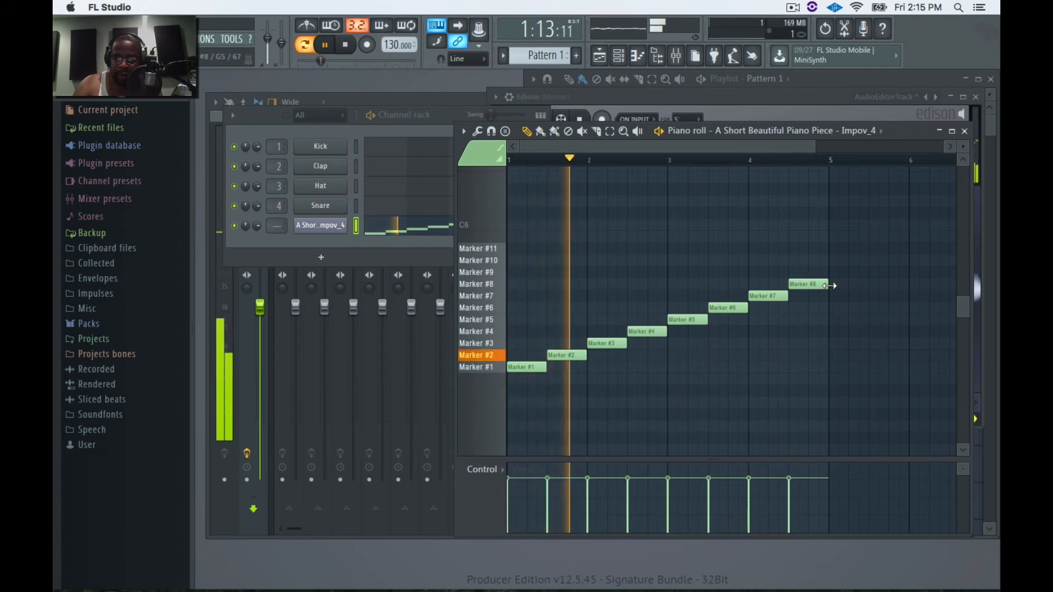
key(space)
drag(825, 285, 796, 284)
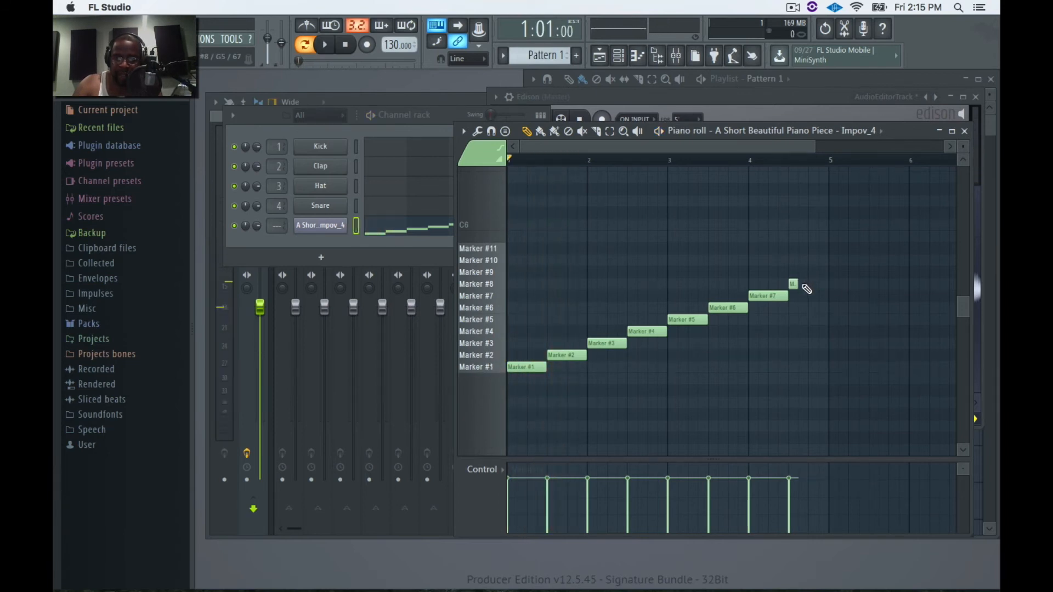
click(803, 272)
click(814, 260)
click(823, 248)
key(space)
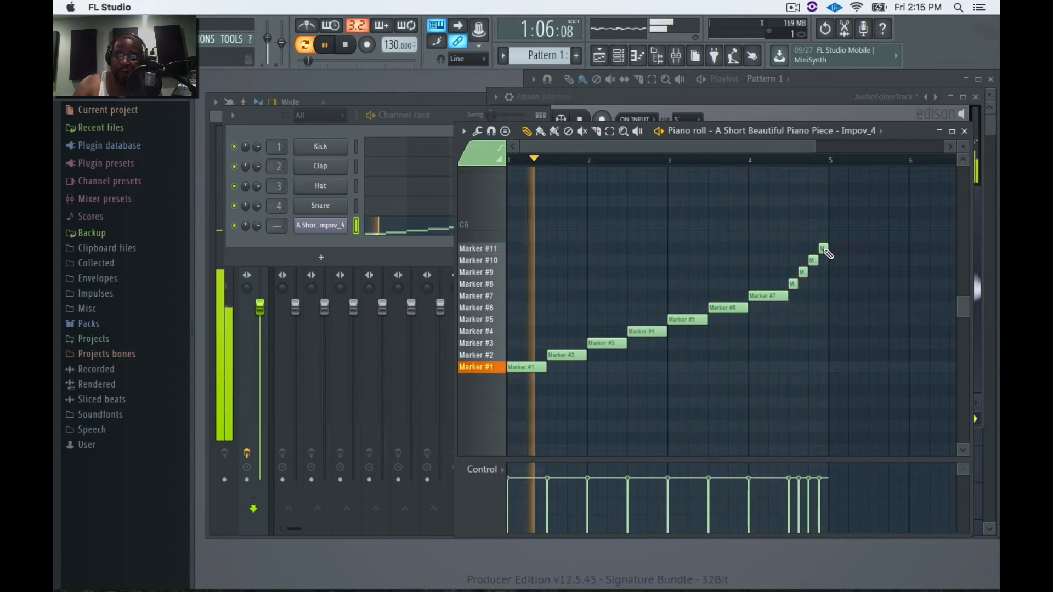
key(space)
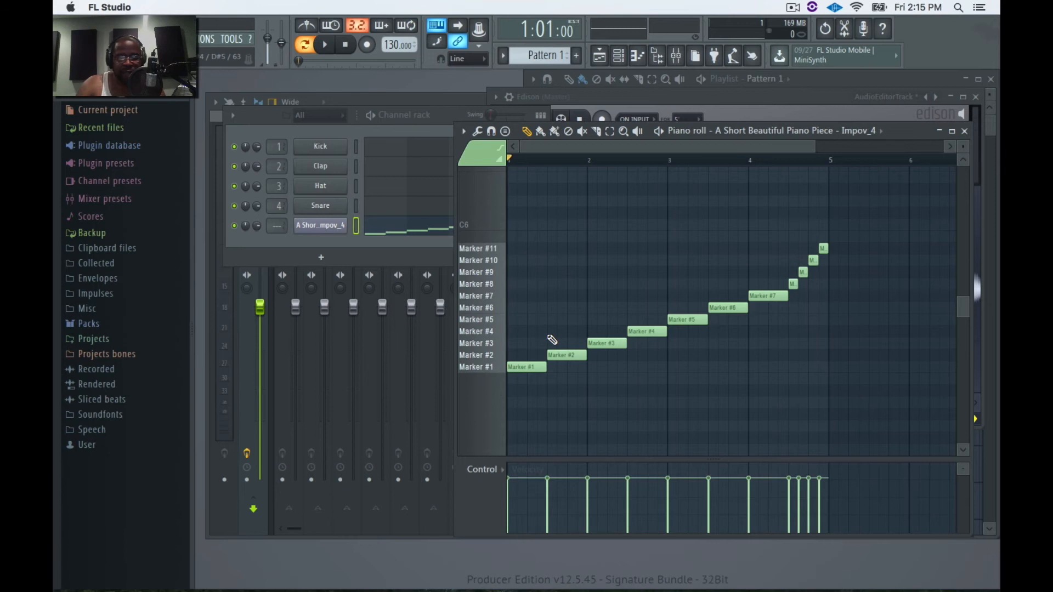
Step: Play the slice pattern, set the project tempo to 128 BPM, and play it again
drag(817, 151, 619, 147)
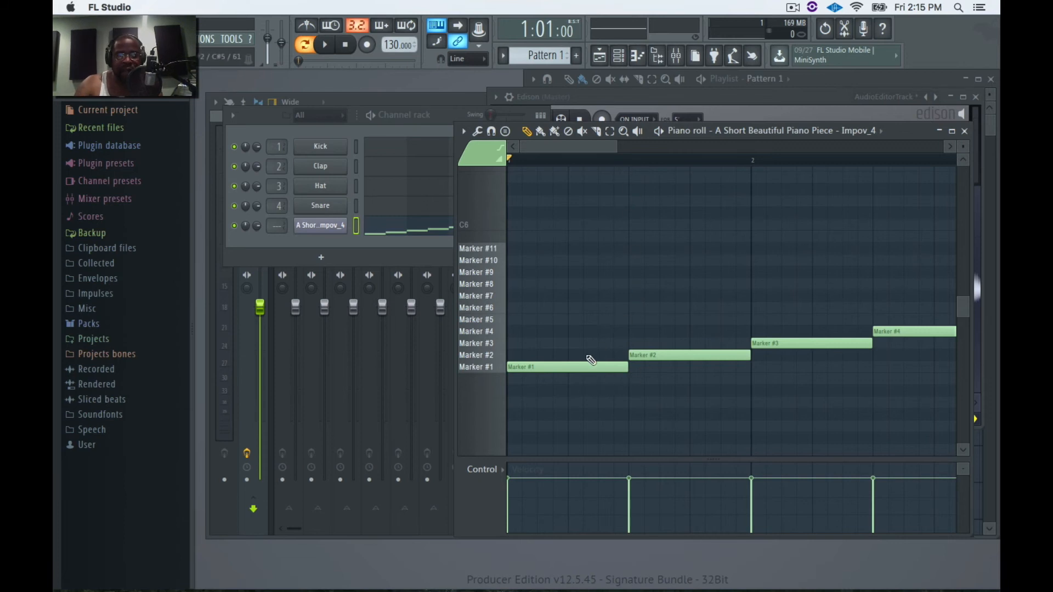
key(space)
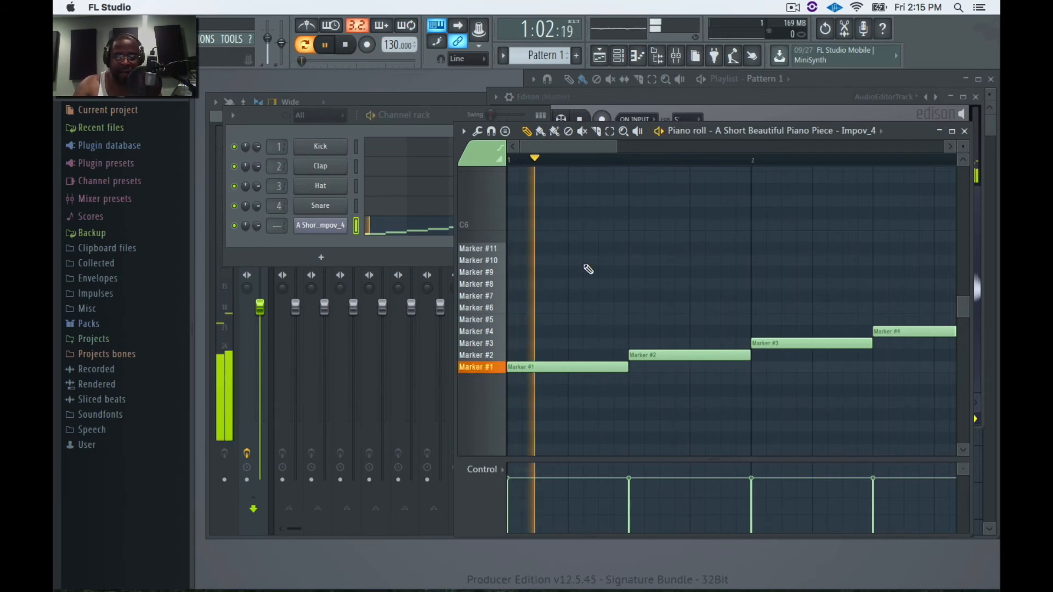
key(space)
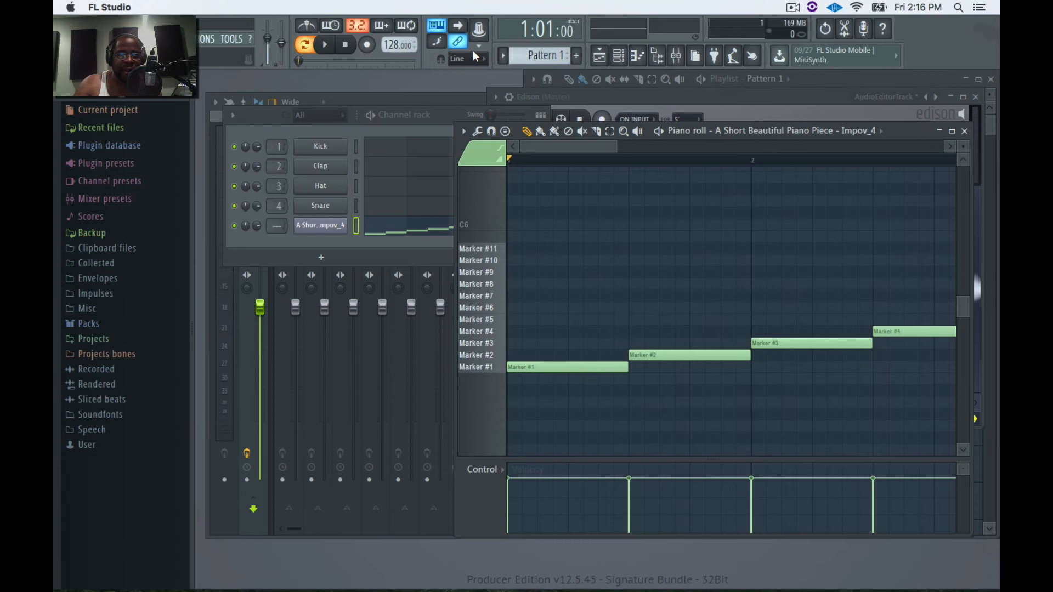
key(space)
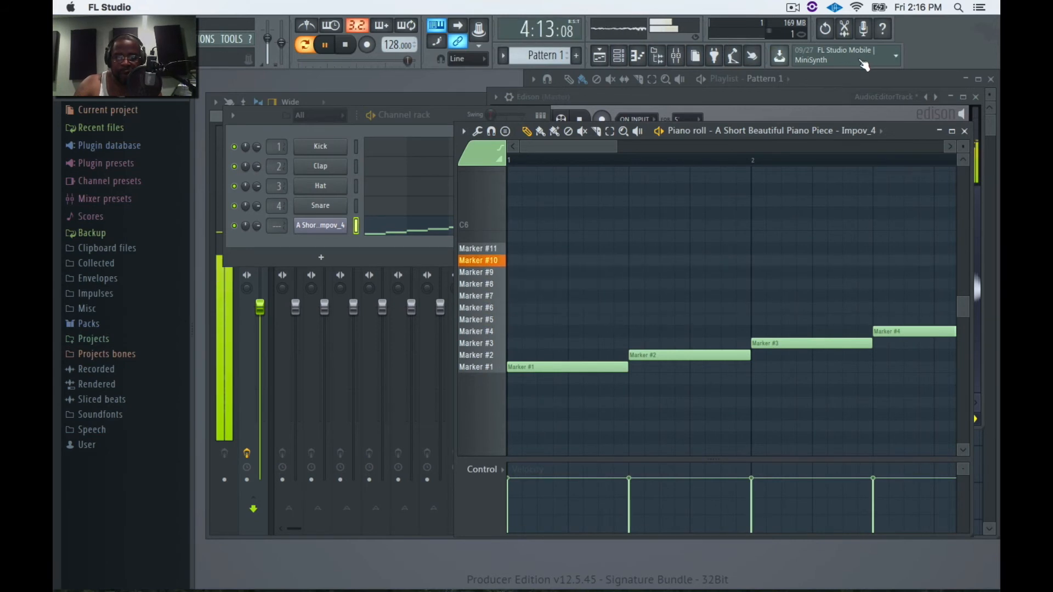
key(space)
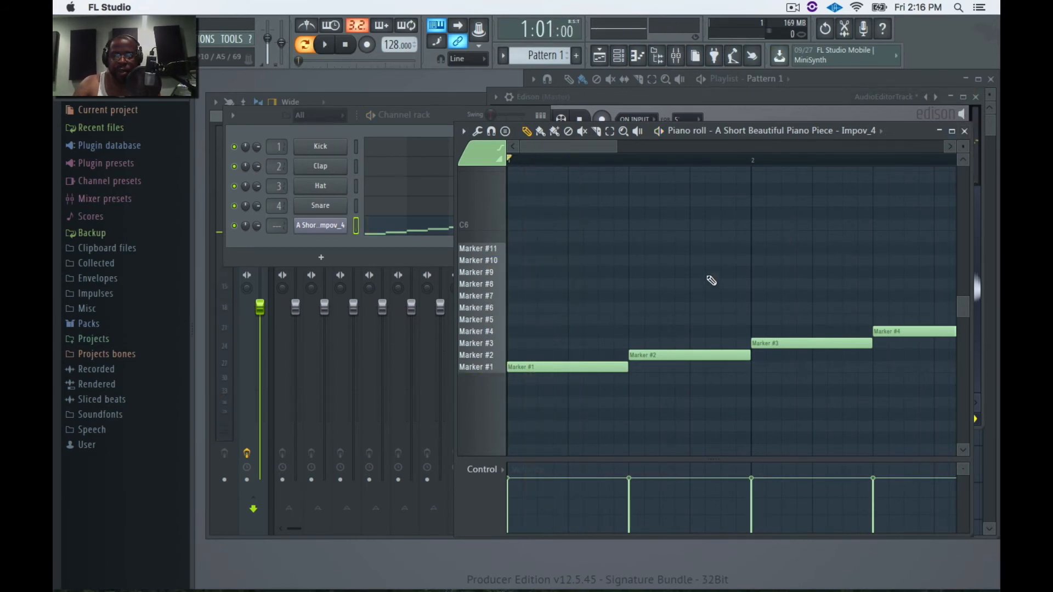
Step: Move the short Marker #9 note down to Marker #7 and the Marker #10 note down to Marker #9, and play the pattern
drag(617, 151, 875, 152)
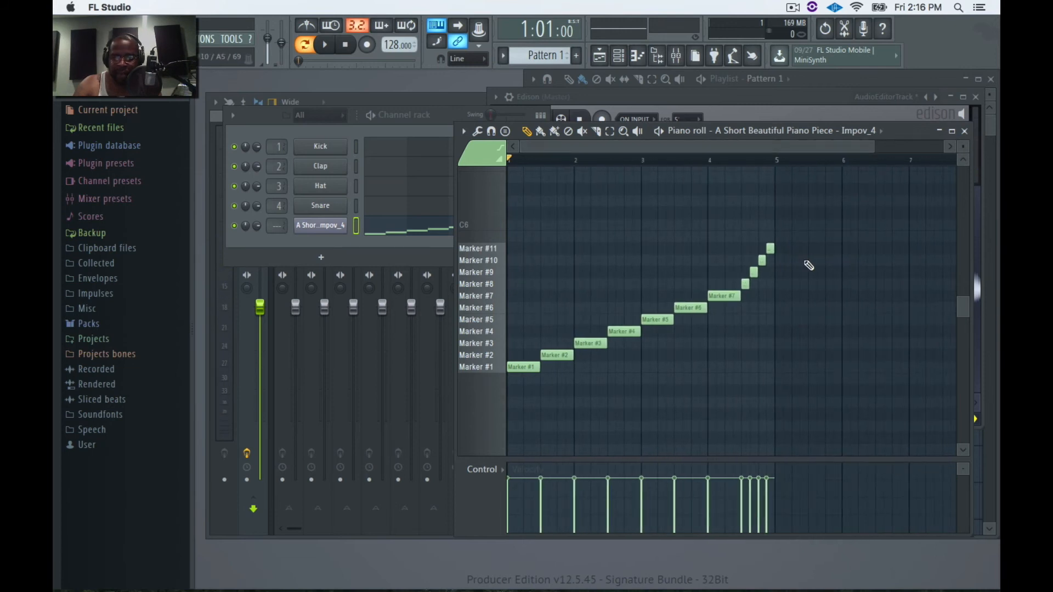
drag(753, 274, 753, 296)
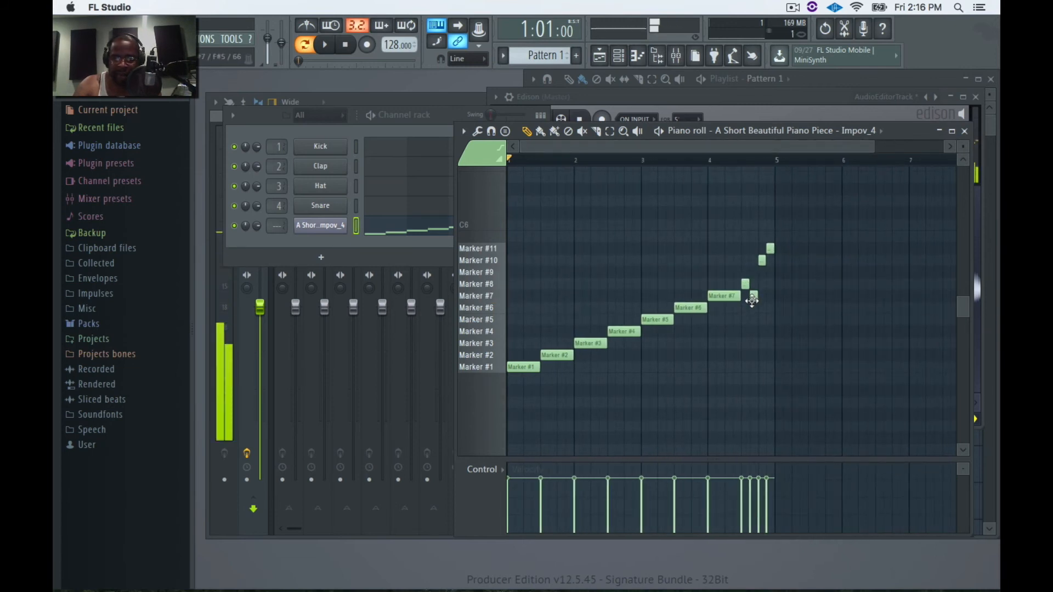
drag(762, 260, 762, 273)
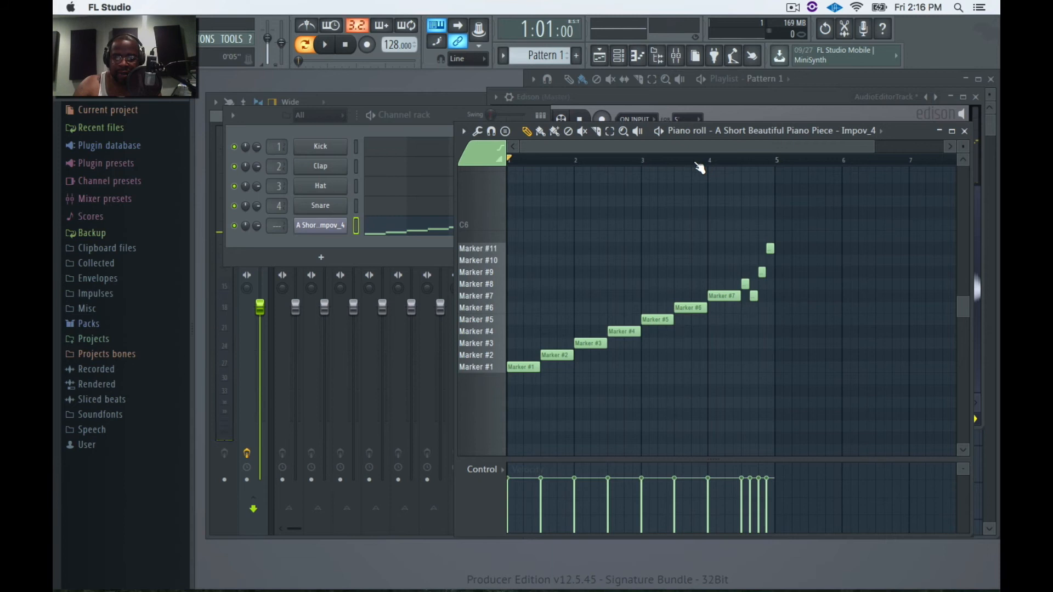
key(space)
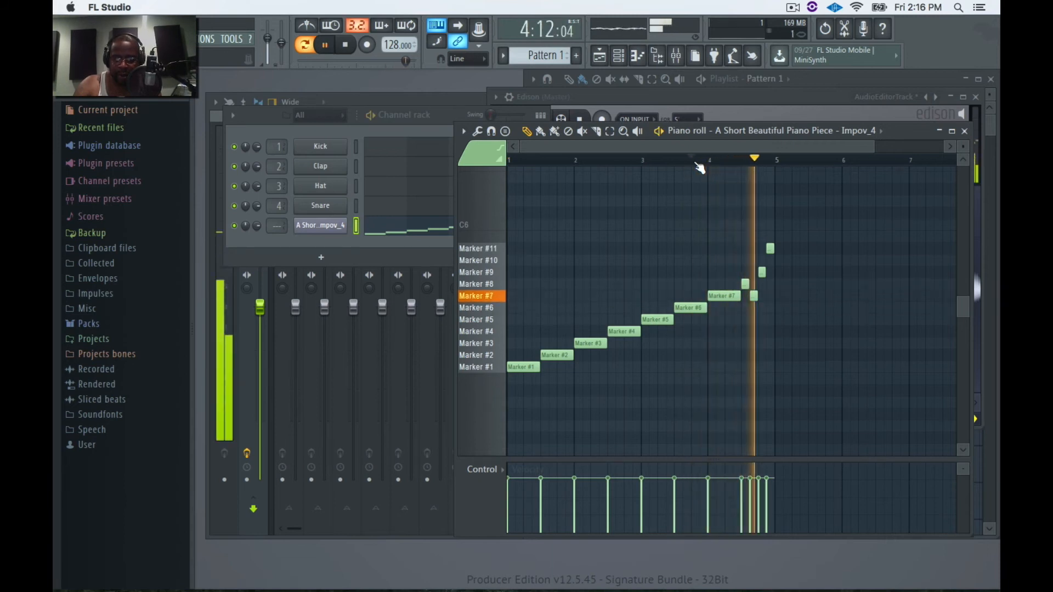
key(space)
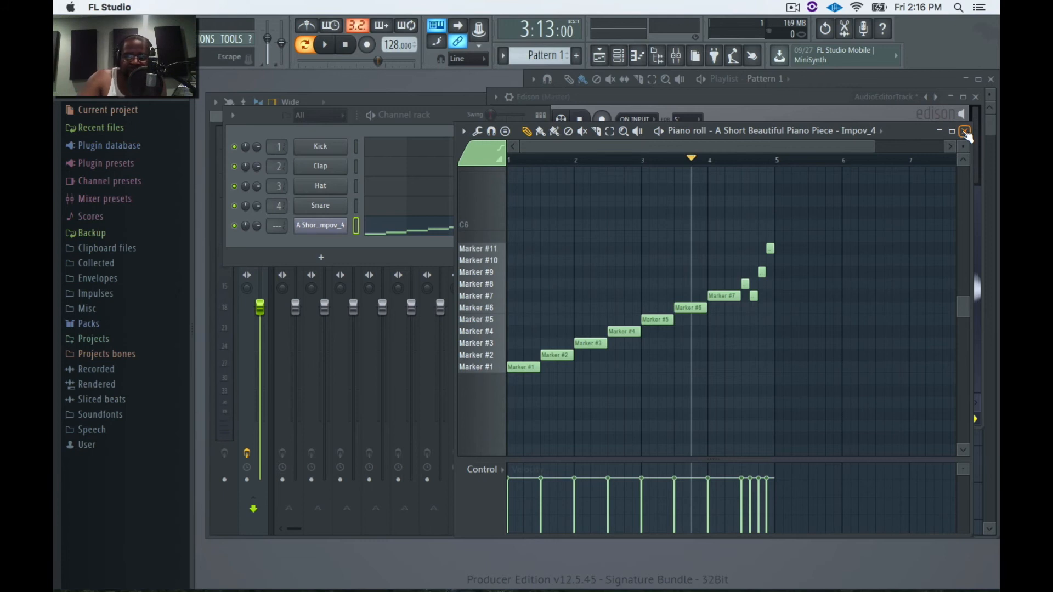
Step: Close the piano roll and audition the Kick, Clap and Snare channels' samples
click(966, 133)
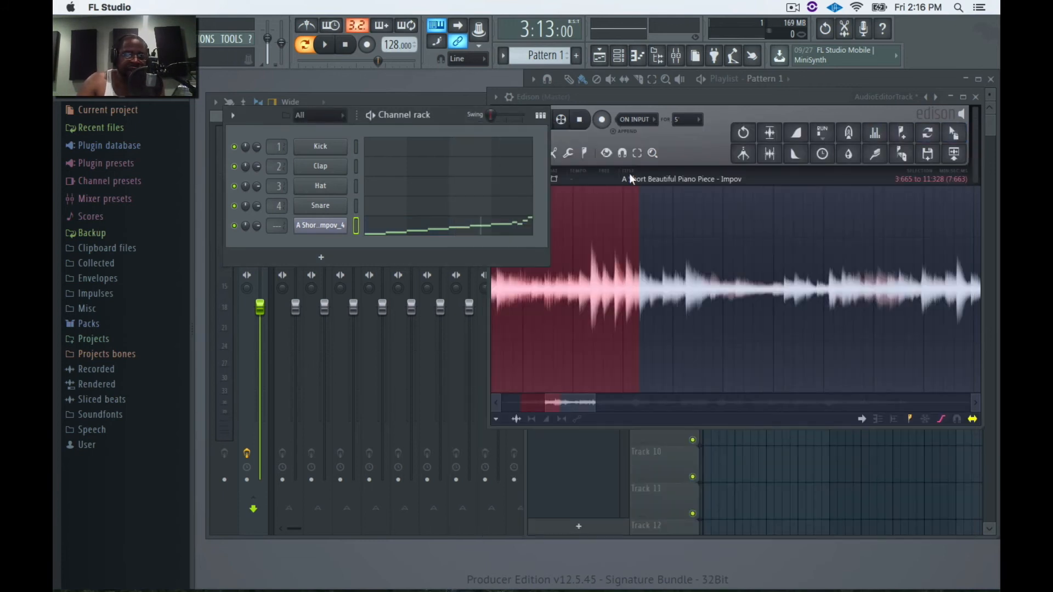
click(324, 152)
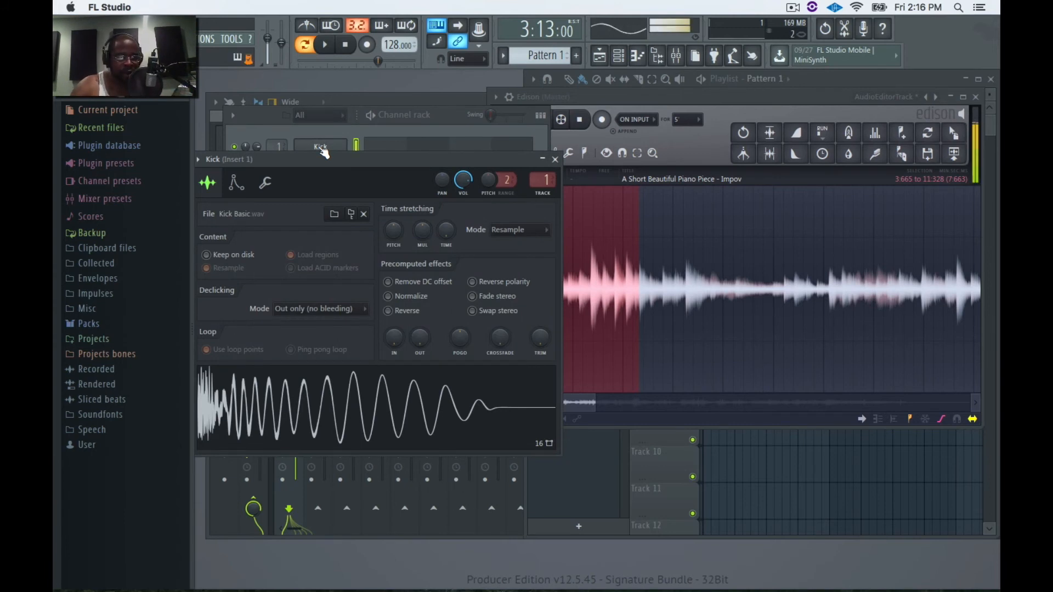
drag(346, 166, 351, 257)
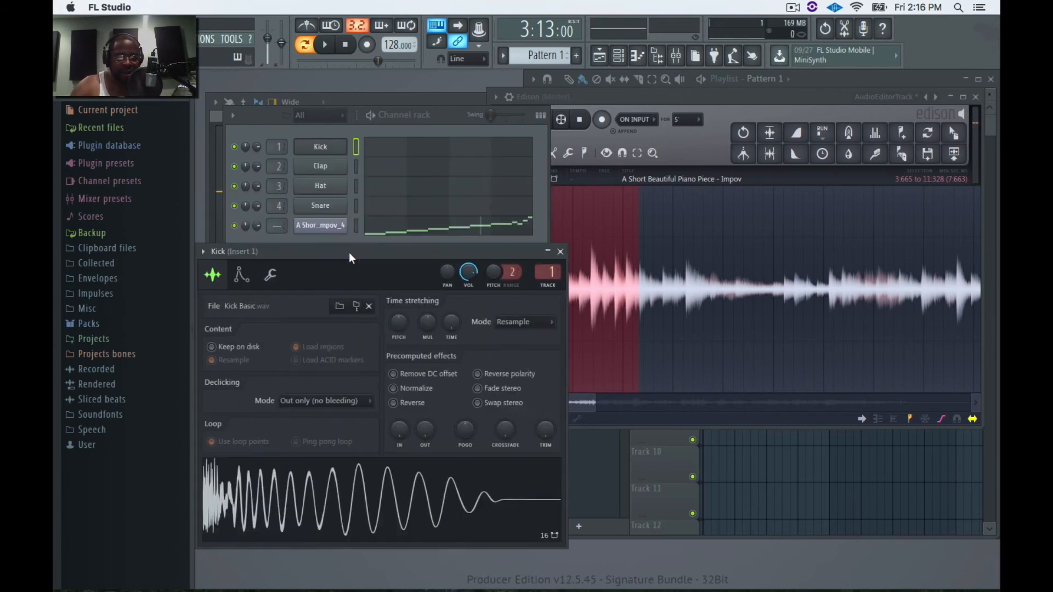
click(309, 164)
drag(341, 183, 350, 235)
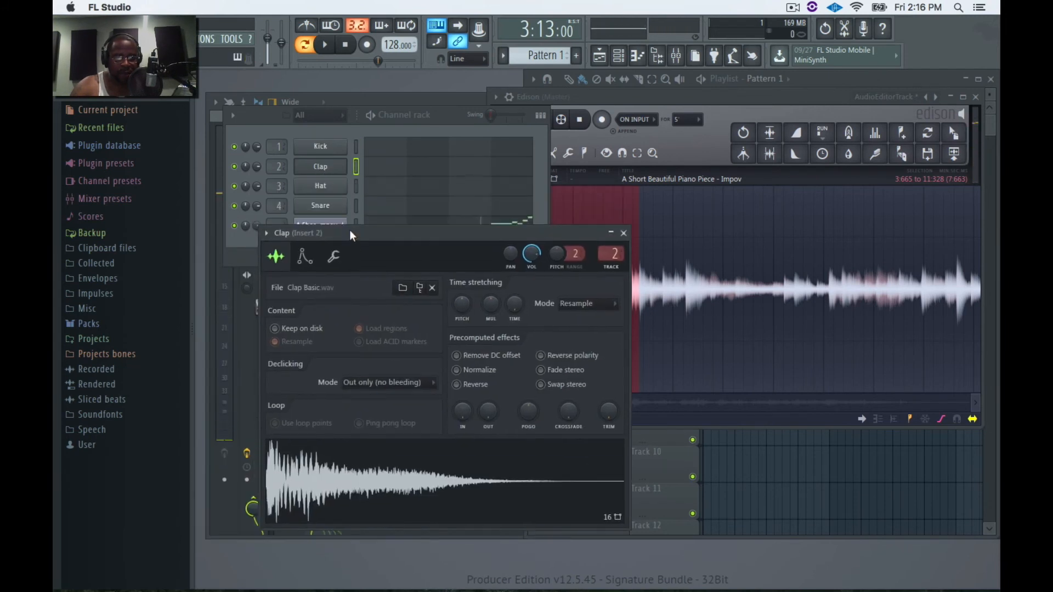
click(329, 206)
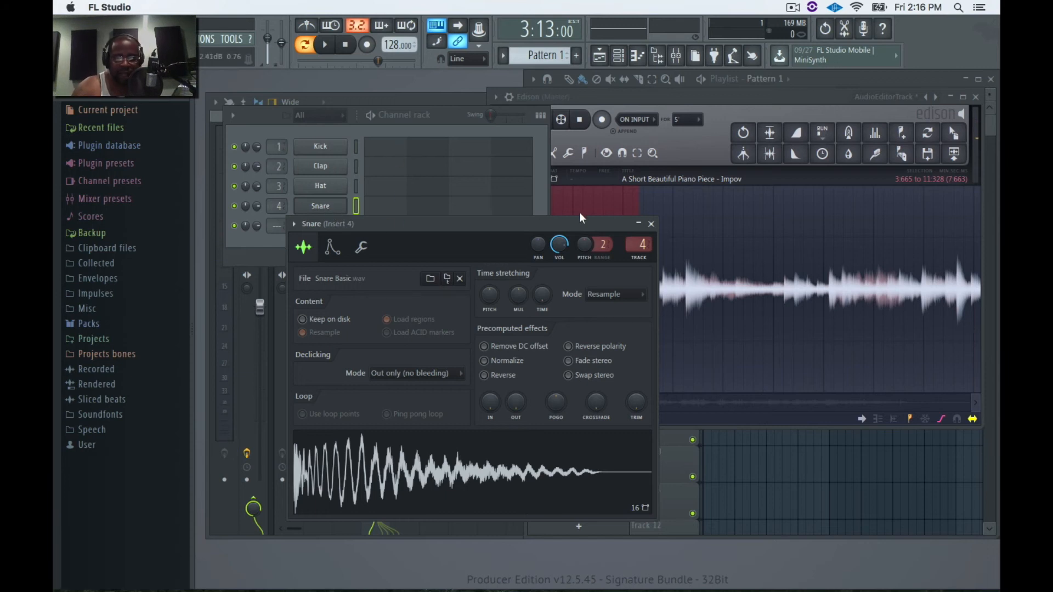
click(652, 224)
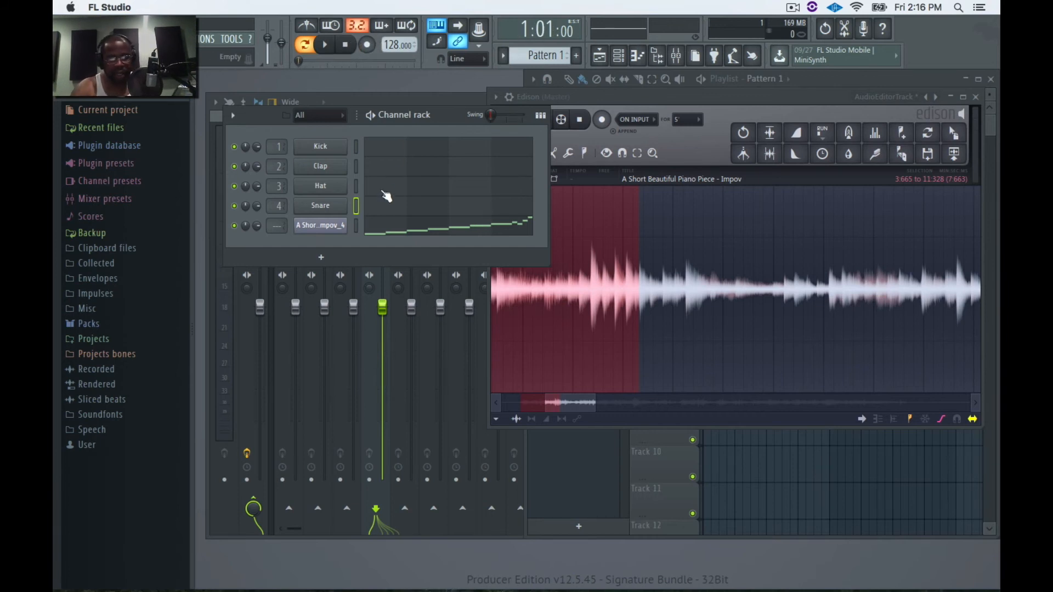
Step: In the Snare channel's piano roll, add a C5 note on beat 3 of each of the four bars and play the pattern
click(384, 217)
key(space)
key(space)
click(542, 369)
click(607, 368)
click(675, 368)
click(741, 368)
key(space)
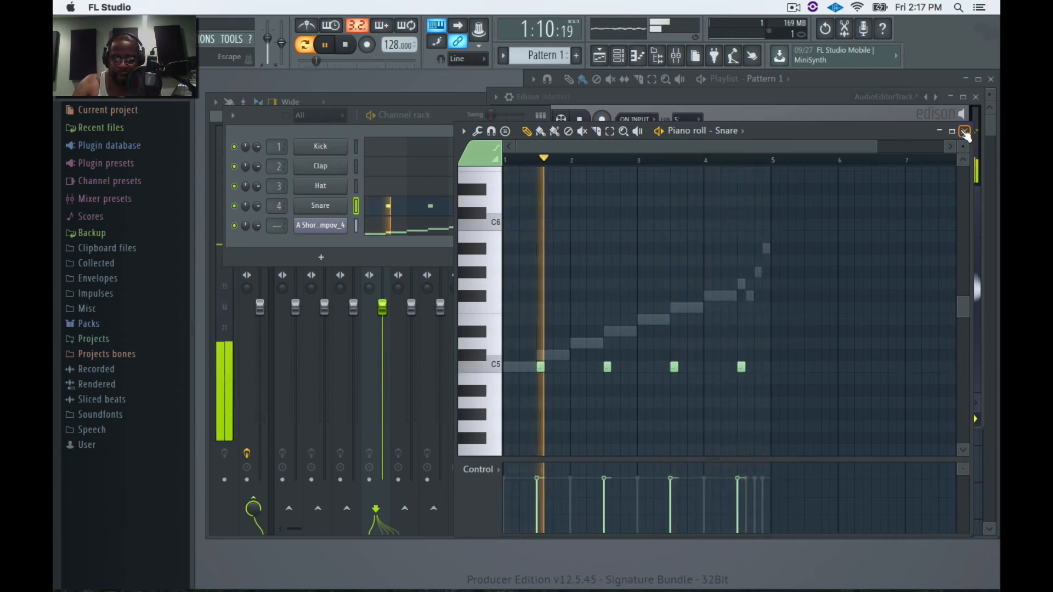
key(space)
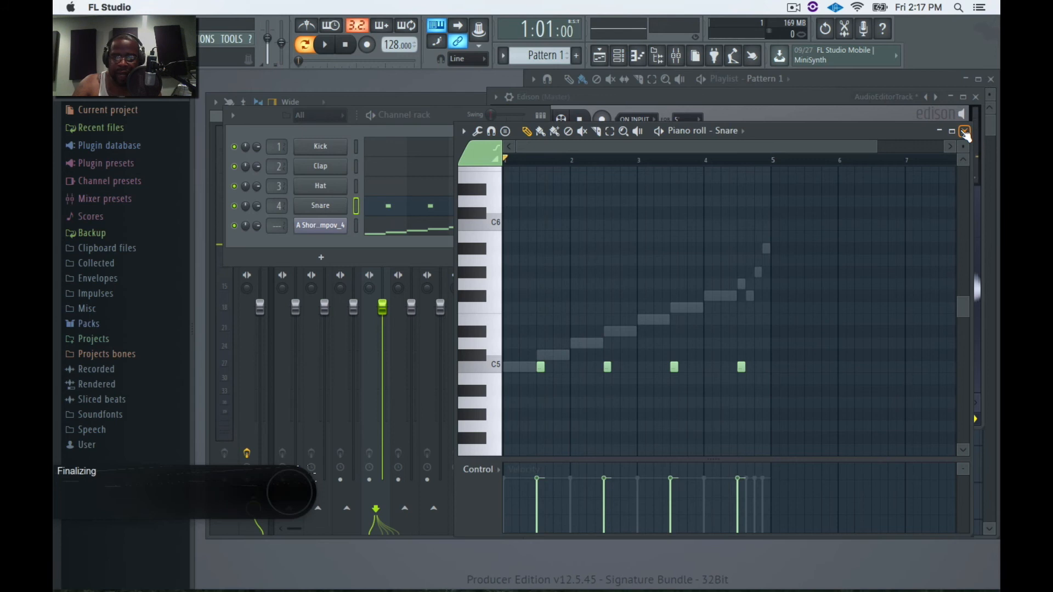
Step: Open the Kick channel's piano roll in place of the Snare's, add C5 notes on beats 1 and 2 of bar 1, and play them
click(965, 133)
click(322, 147)
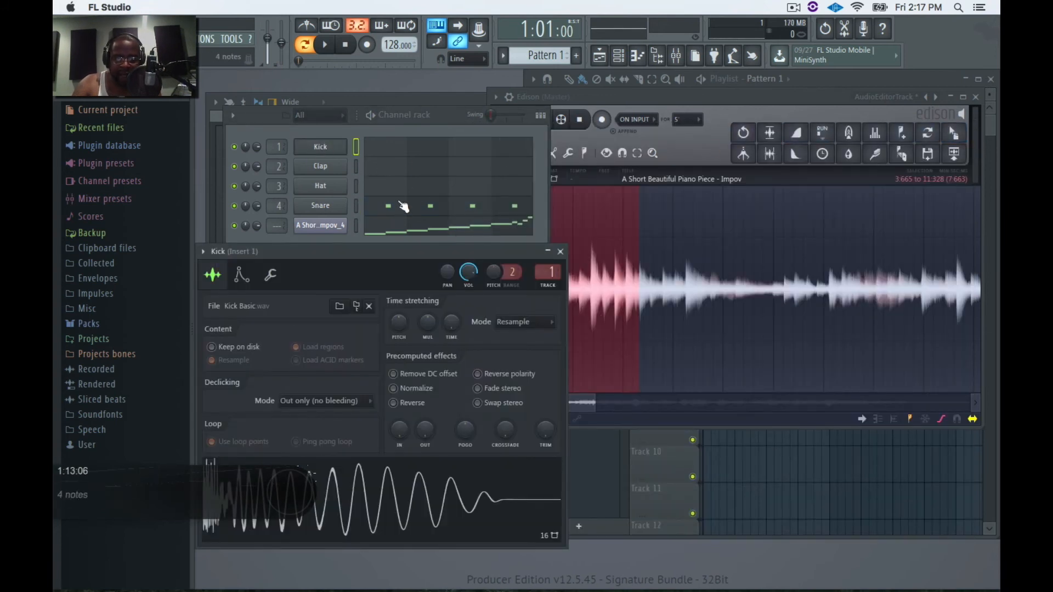
click(387, 155)
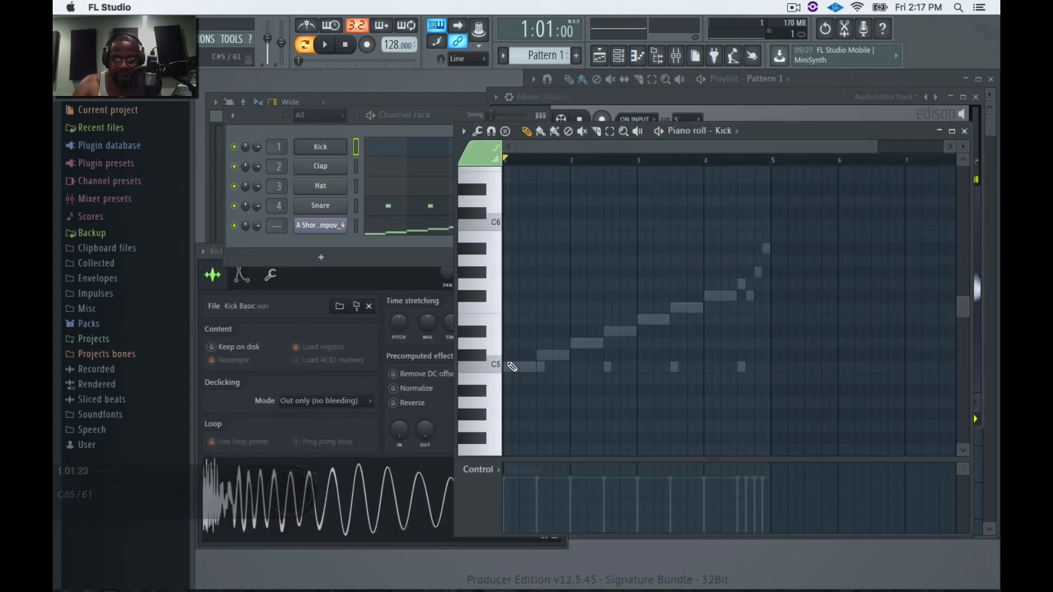
key(space)
key(space)
key(space)
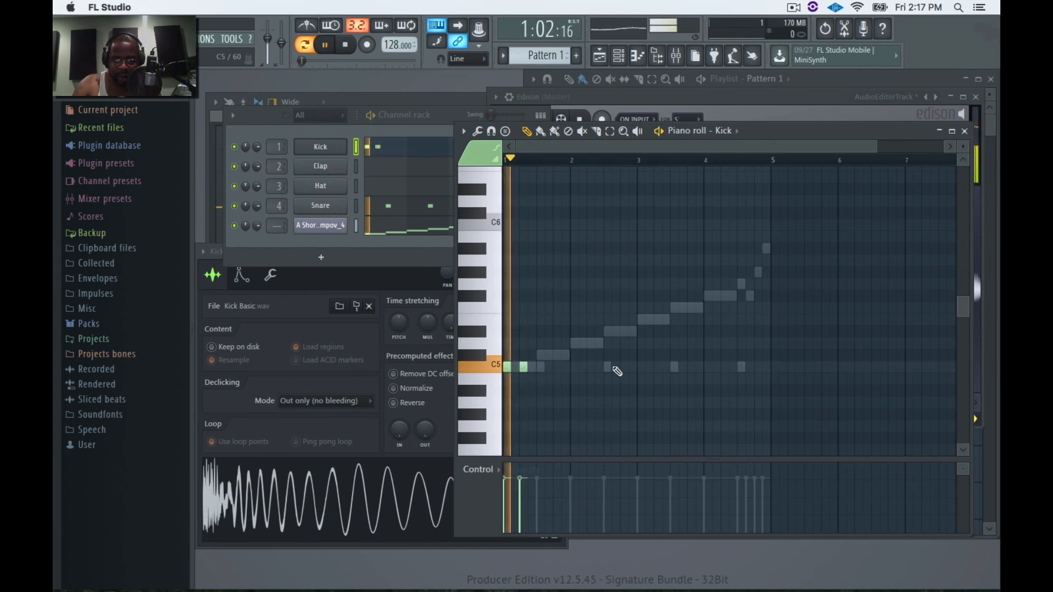
key(space)
Step: Move bar 1's second kick note half a beat later, and add C5 kicks in bar 2 on beats 1, 2 and the offbeat of 3
click(525, 366)
drag(525, 366, 532, 367)
key(space)
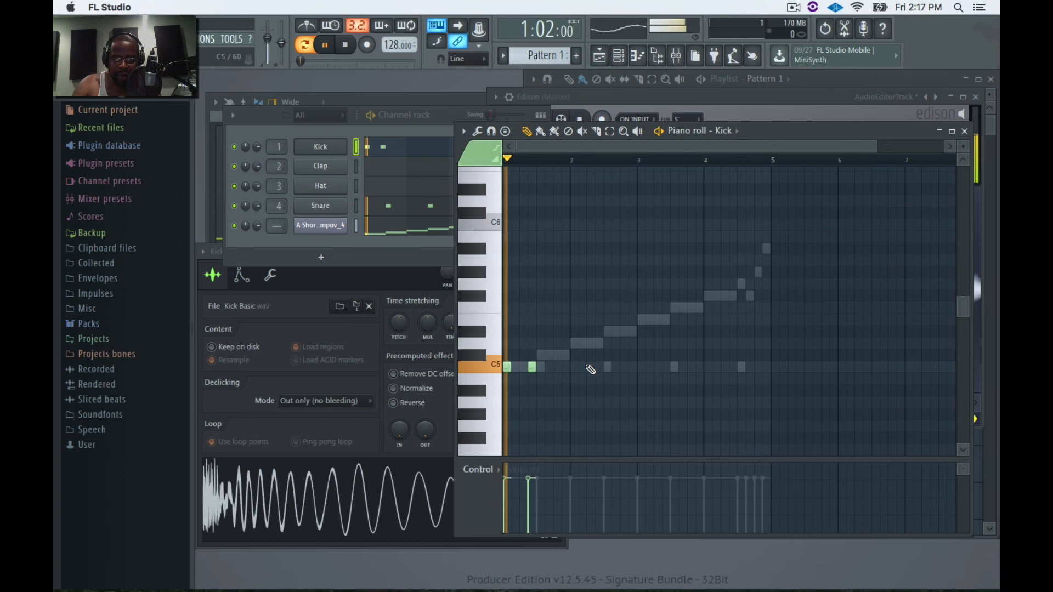
click(573, 366)
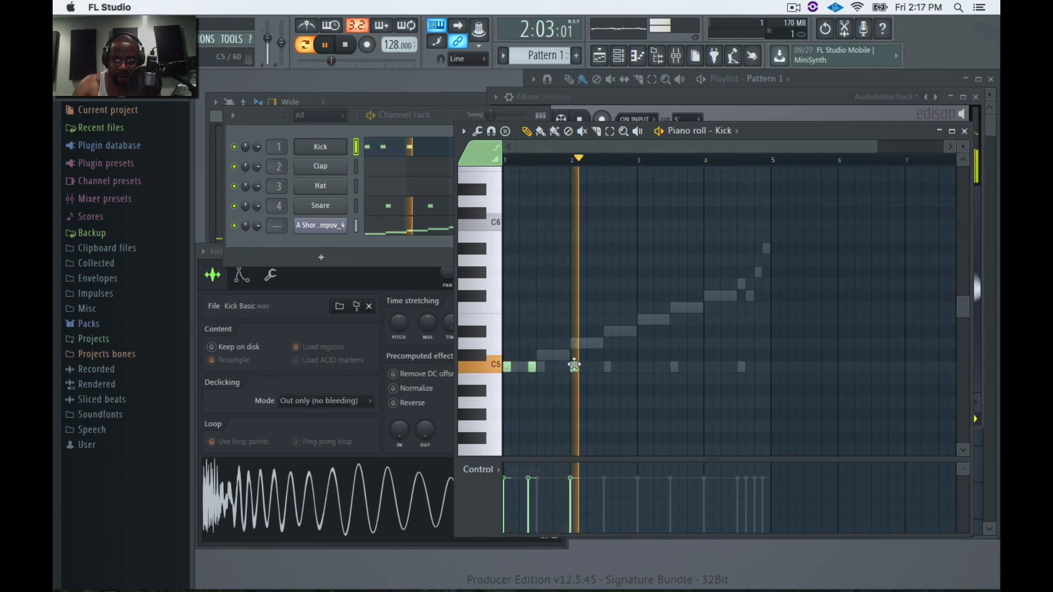
click(590, 367)
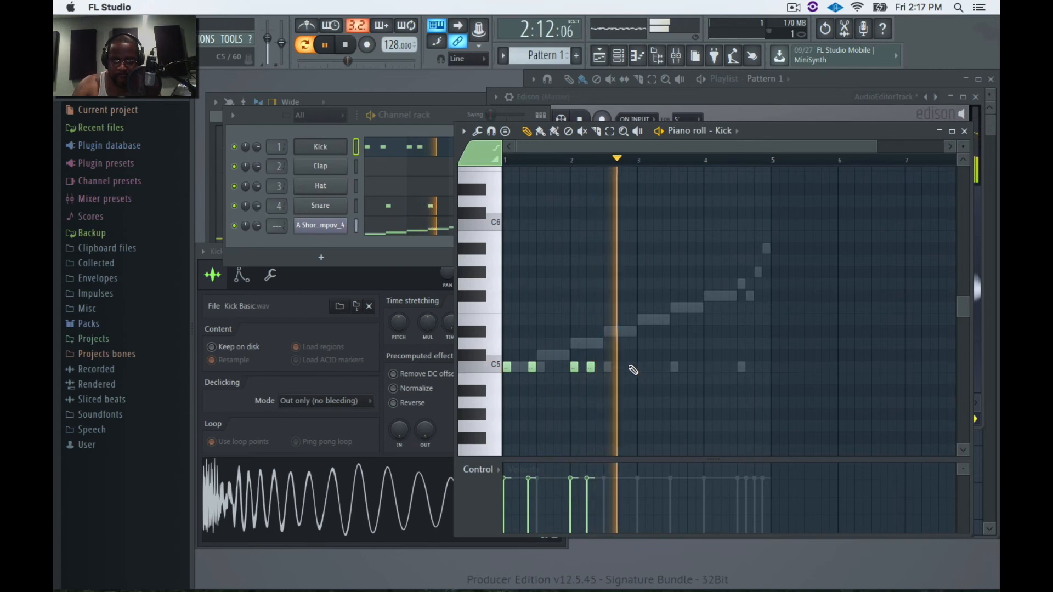
click(615, 366)
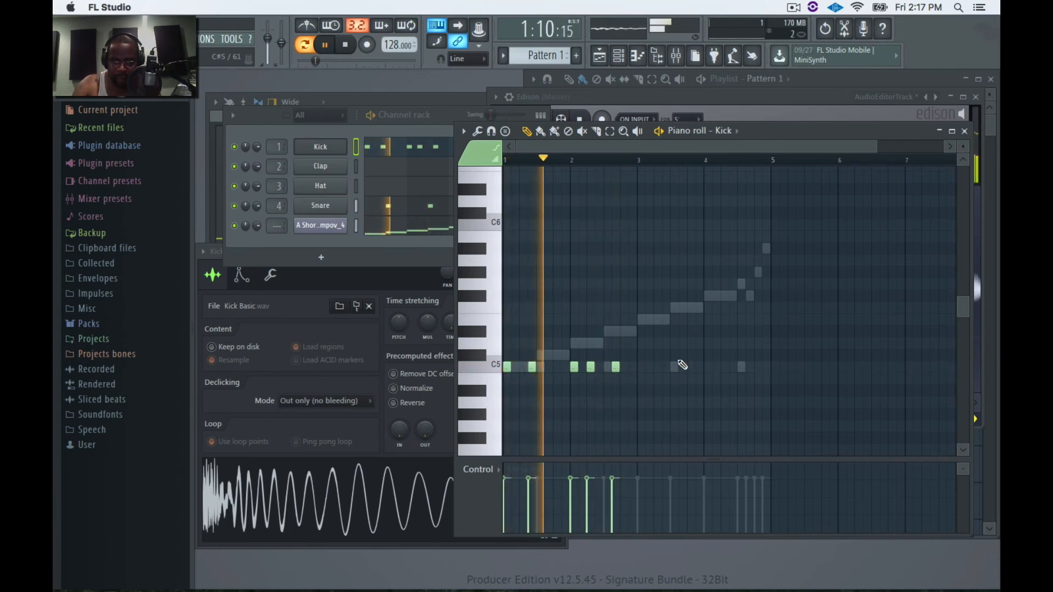
Step: Add C5 kicks in bar 3 on beat 1 and offbeat 2, and in bar 4 on beats 1, 2 and offbeats 3 and 4, playing the pattern
click(638, 367)
key(space)
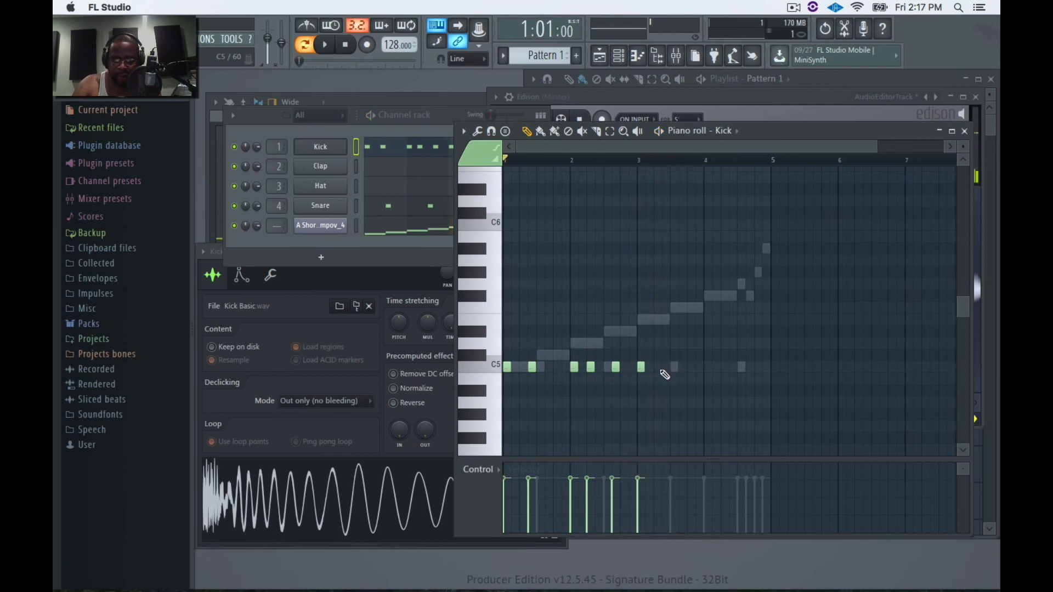
click(665, 367)
click(725, 366)
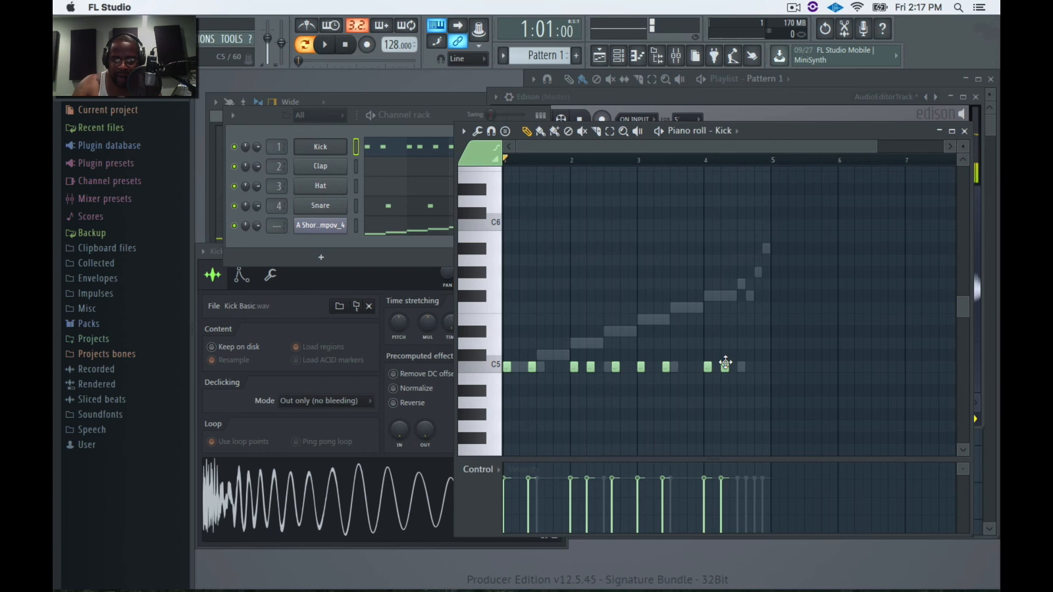
click(750, 367)
key(space)
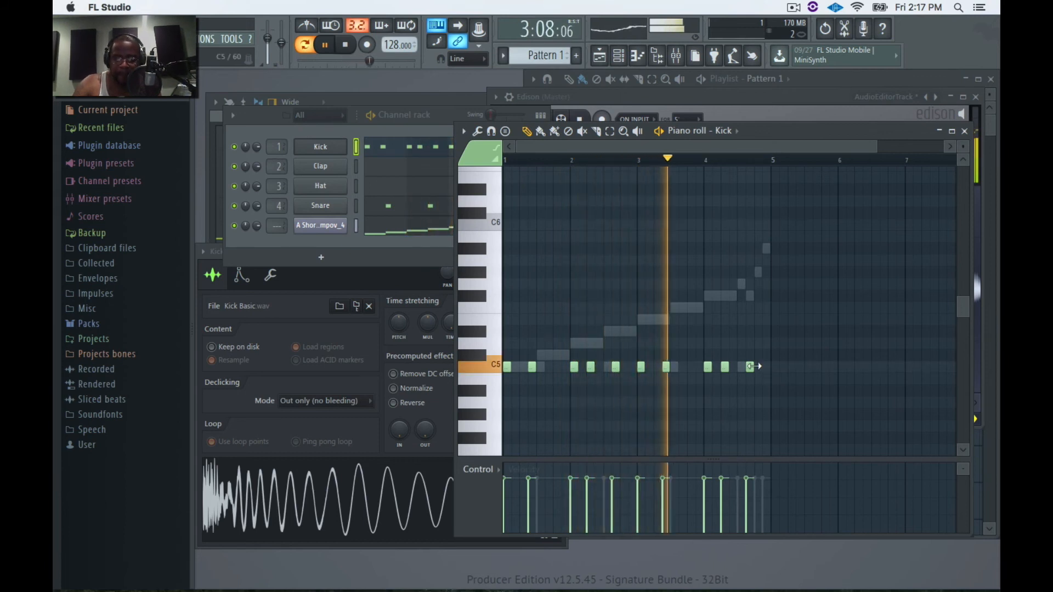
click(767, 367)
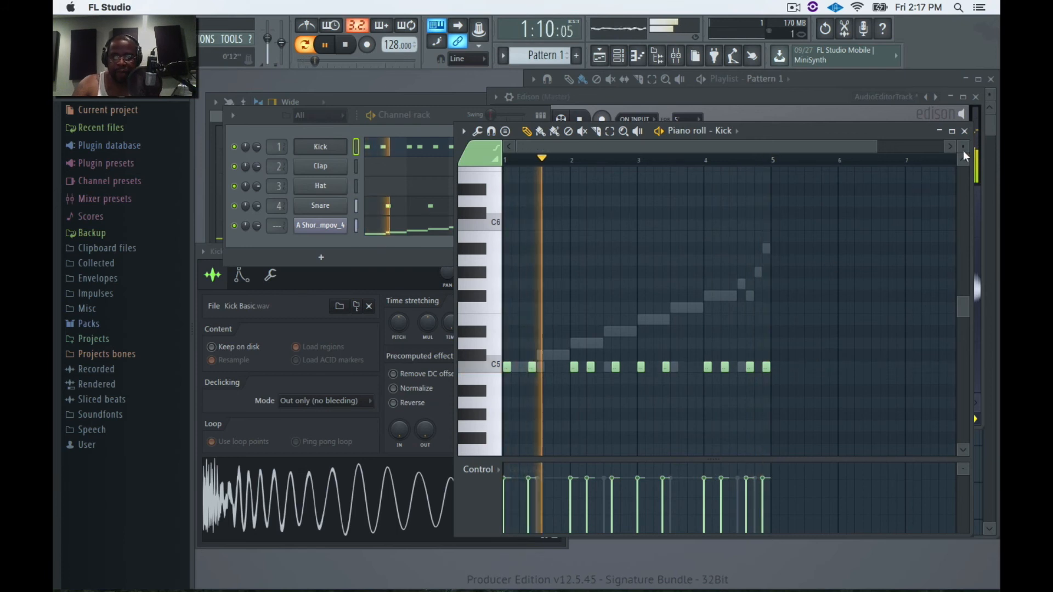
key(space)
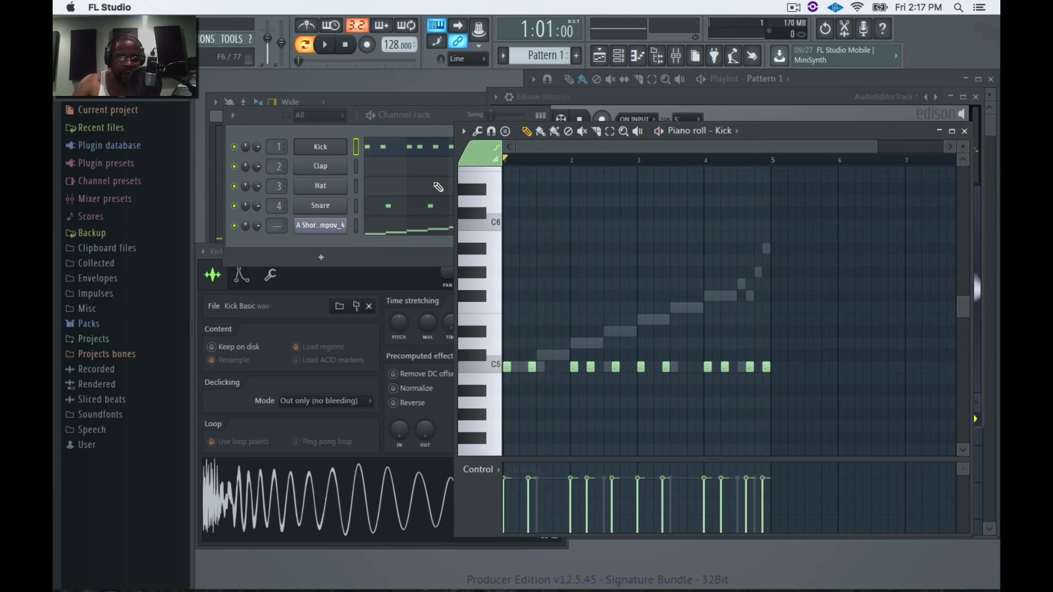
Step: Audition the Hat channel, open its piano roll, and draw one C5 note spanning all four bars
click(320, 187)
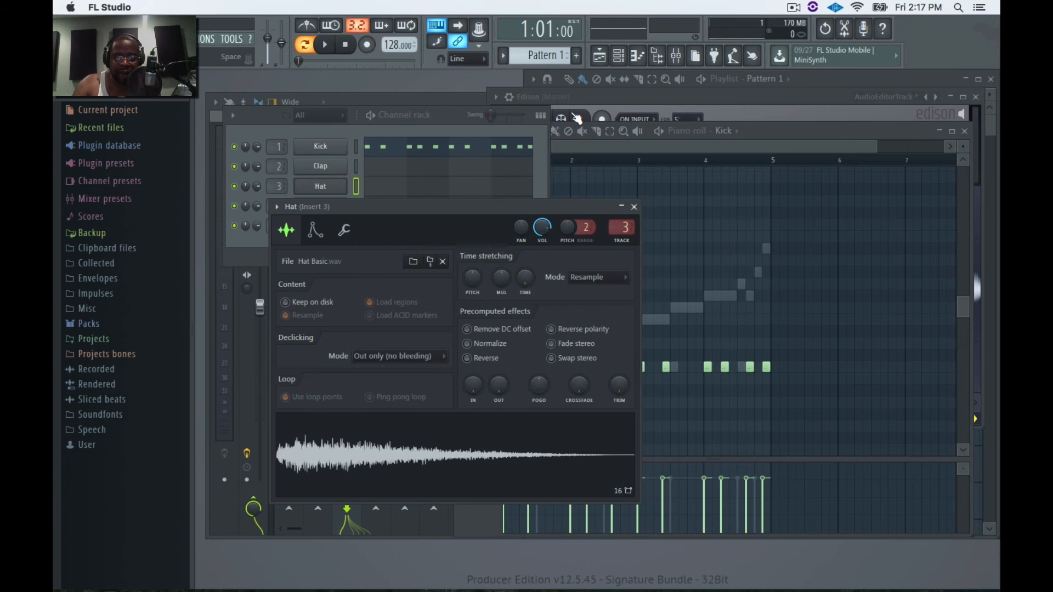
click(451, 118)
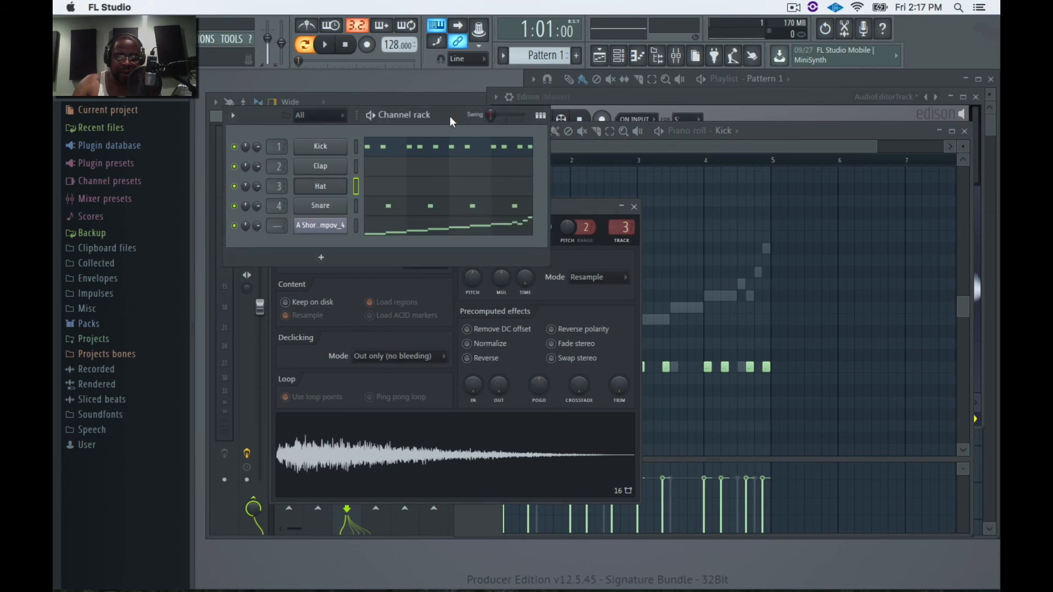
click(404, 188)
click(504, 367)
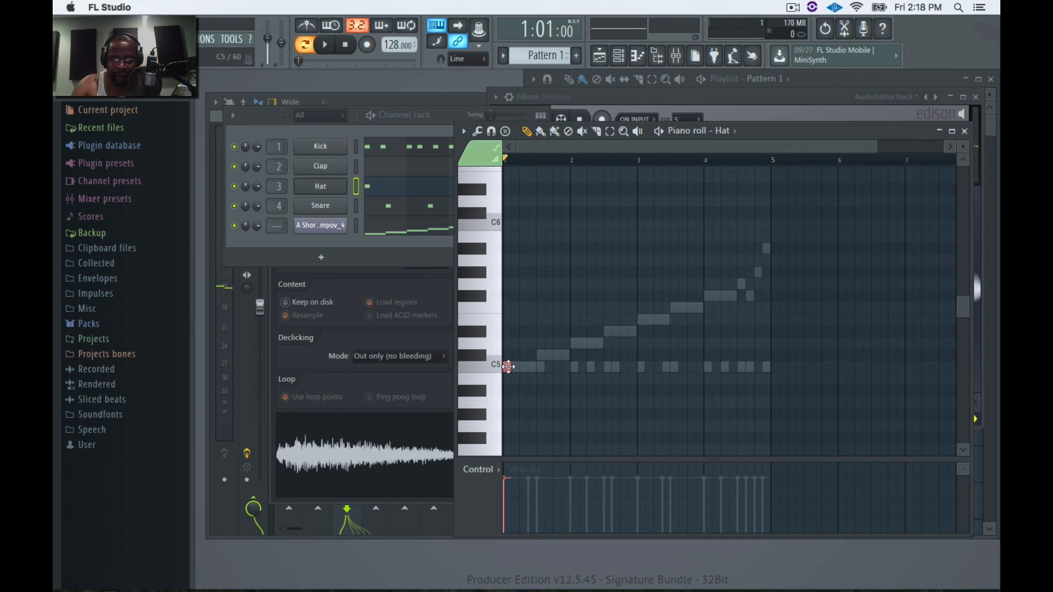
drag(535, 366, 761, 359)
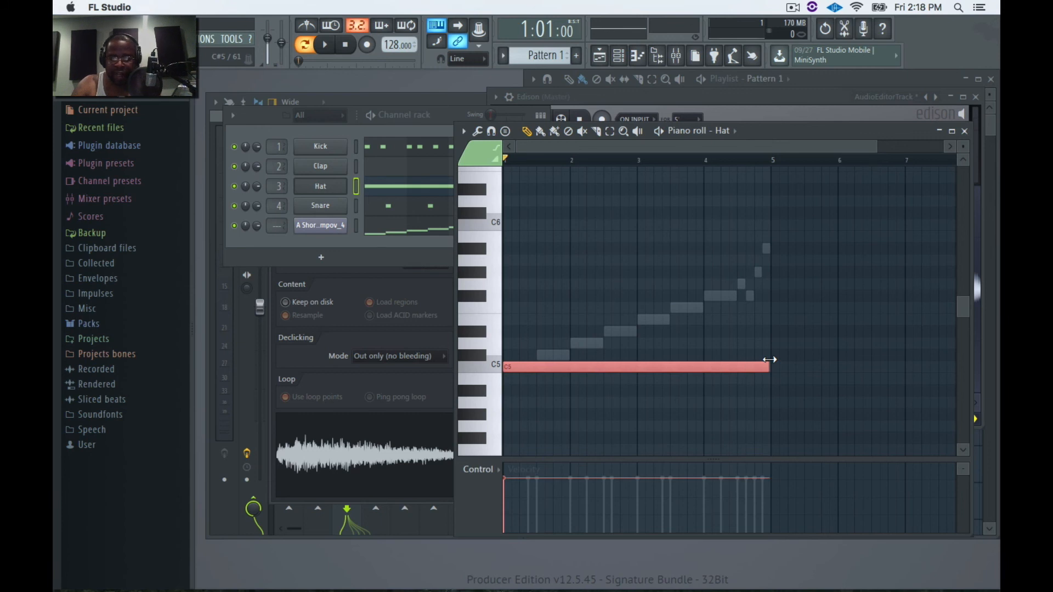
key(alt+u)
drag(602, 193, 602, 169)
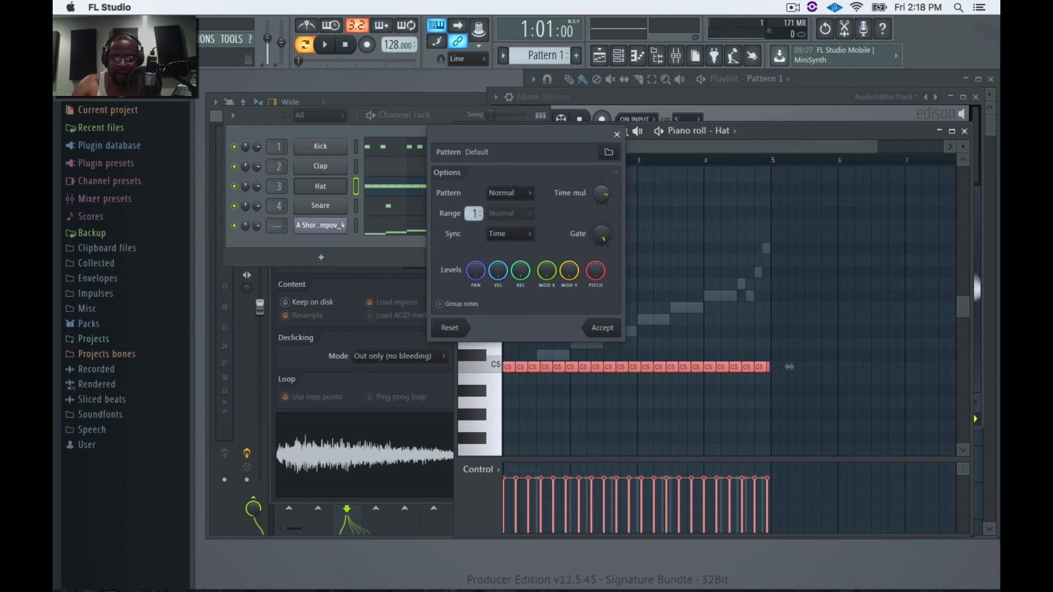
drag(601, 169, 601, 180)
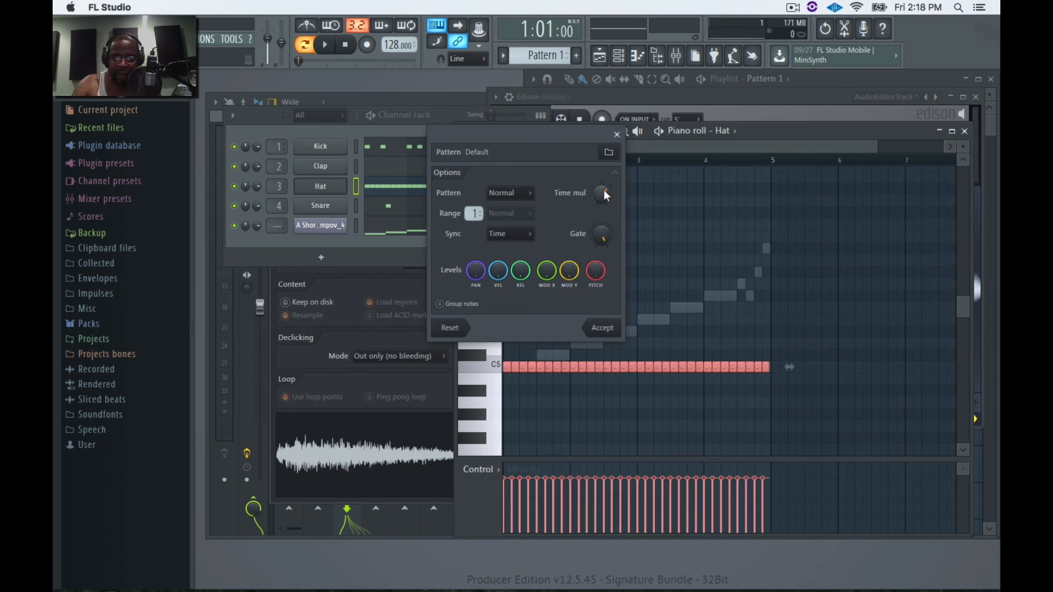
key(space)
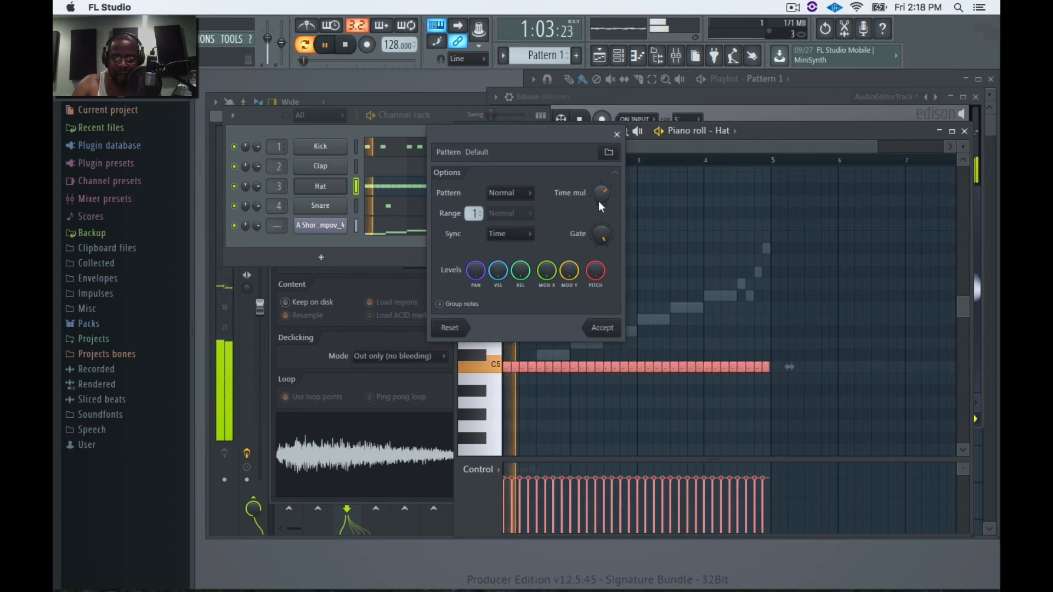
click(616, 135)
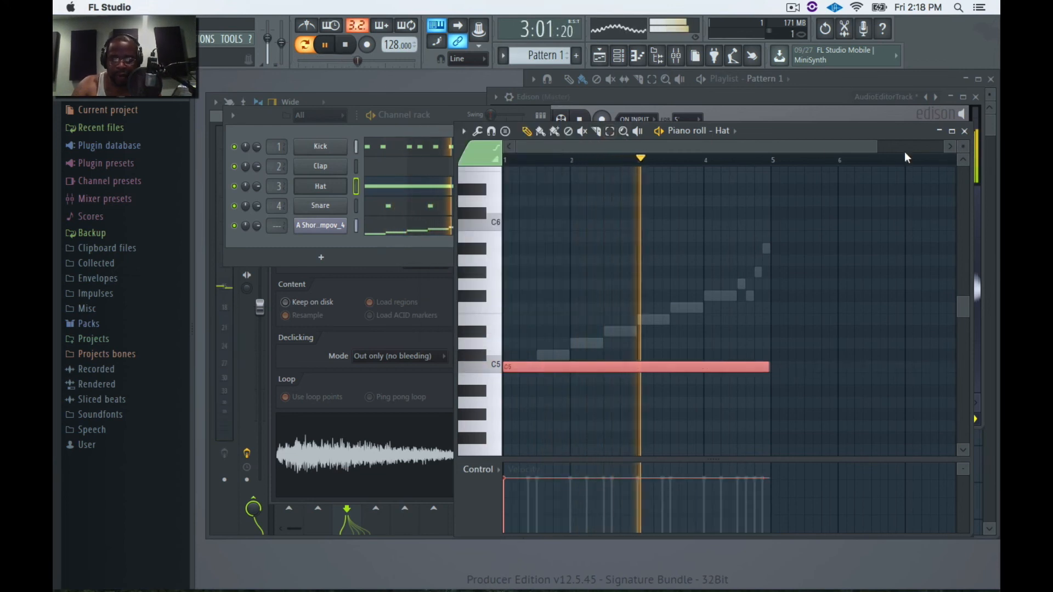
key(space)
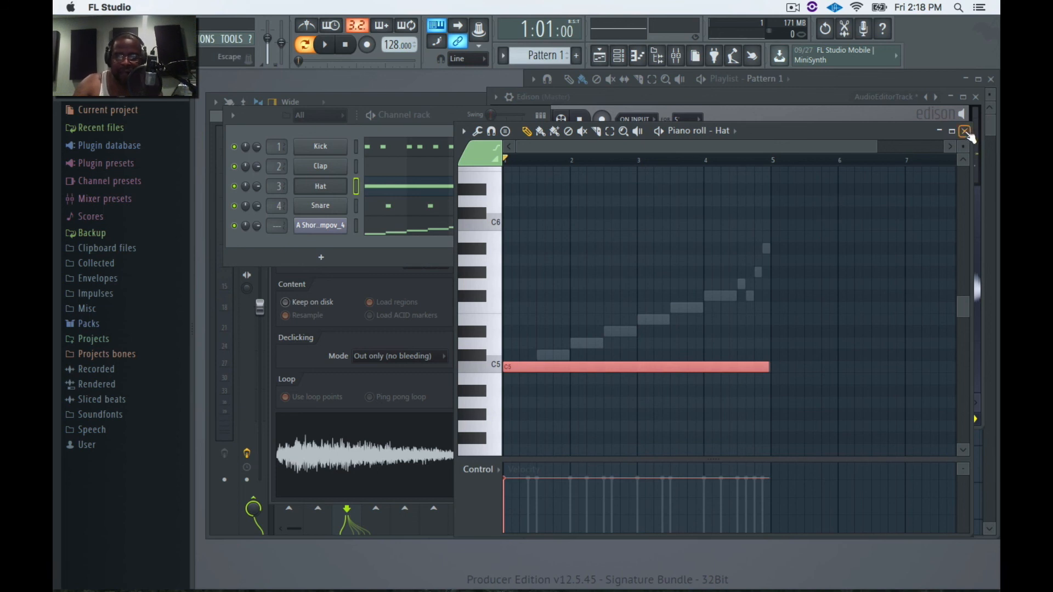
click(965, 132)
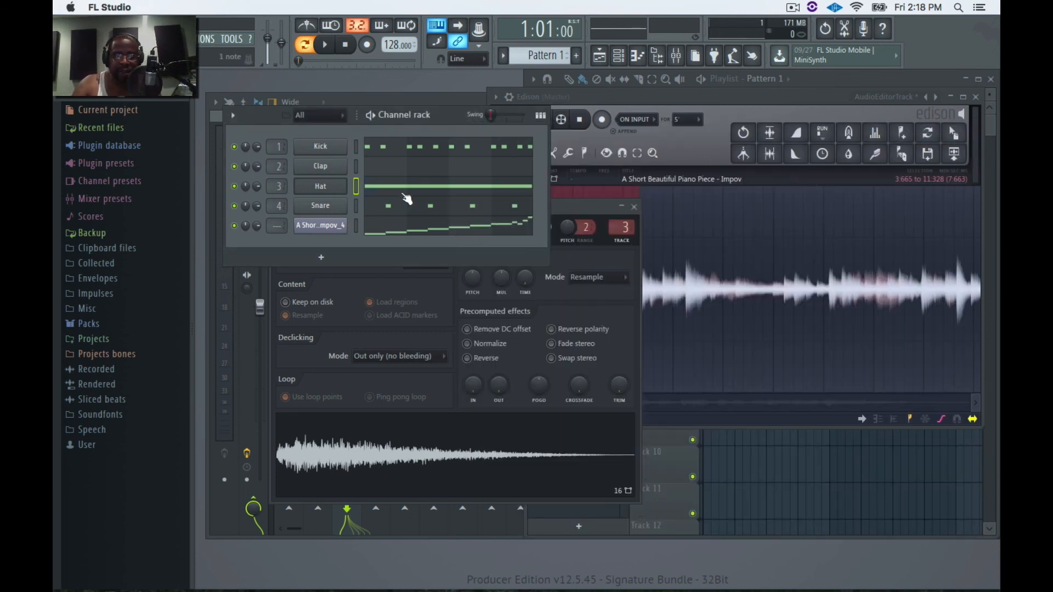
click(408, 189)
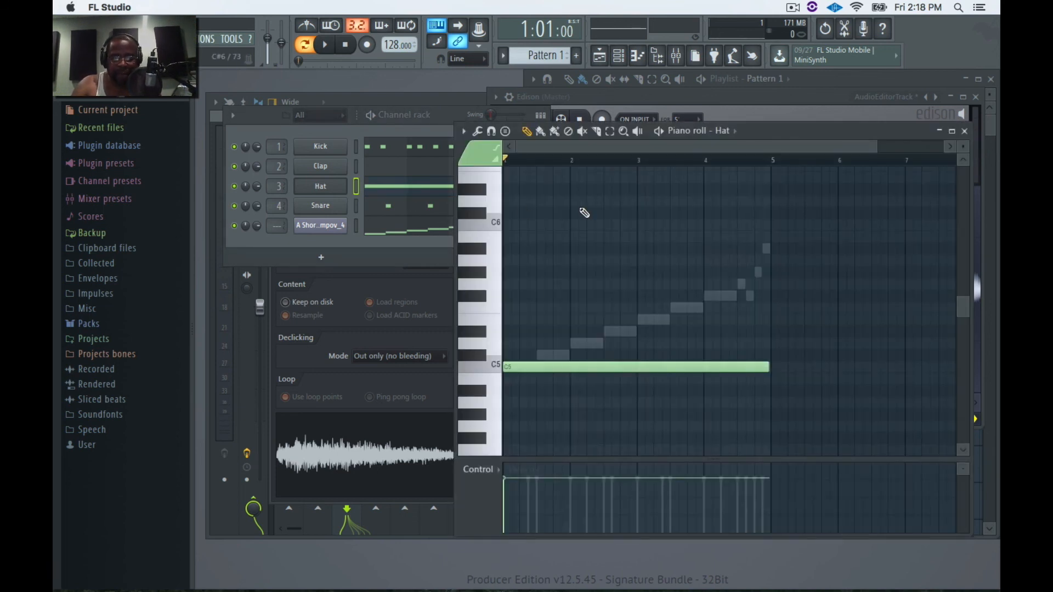
Step: Chop the four-bar hat note into eighth notes by adjusting the time multiplier, play the pattern, and close the Hat piano roll
key(alt+u)
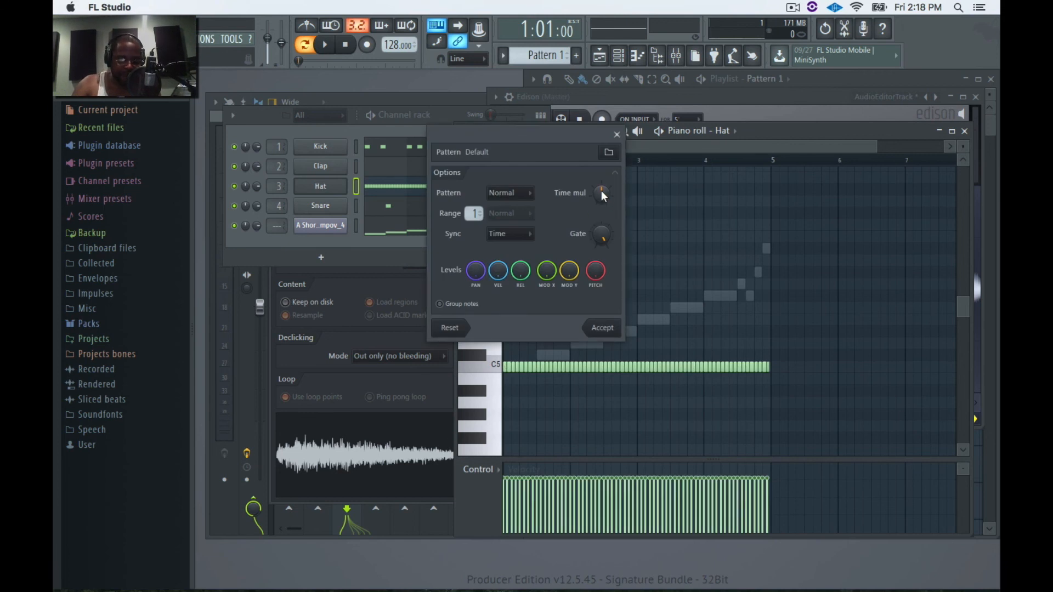
mouse_move(602, 193)
mouse_down()
mouse_move(601, 204)
mouse_move(602, 181)
mouse_up()
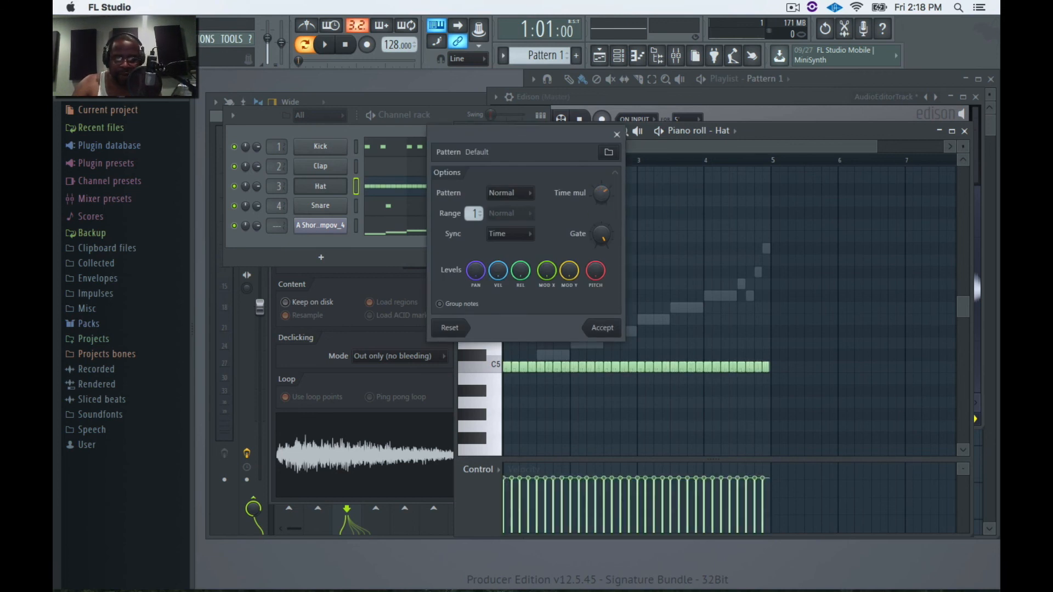
click(603, 328)
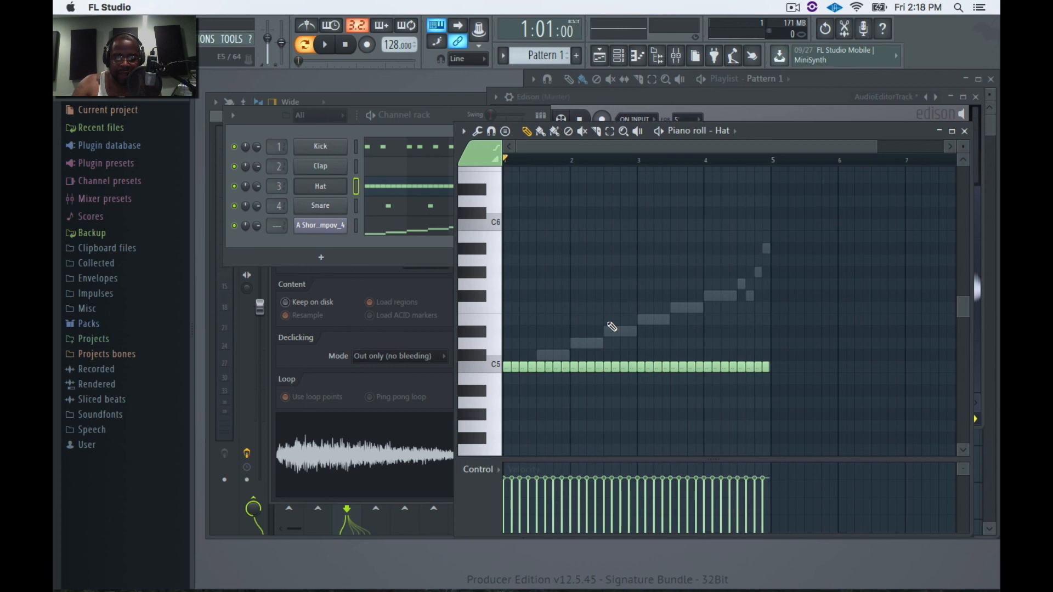
key(space)
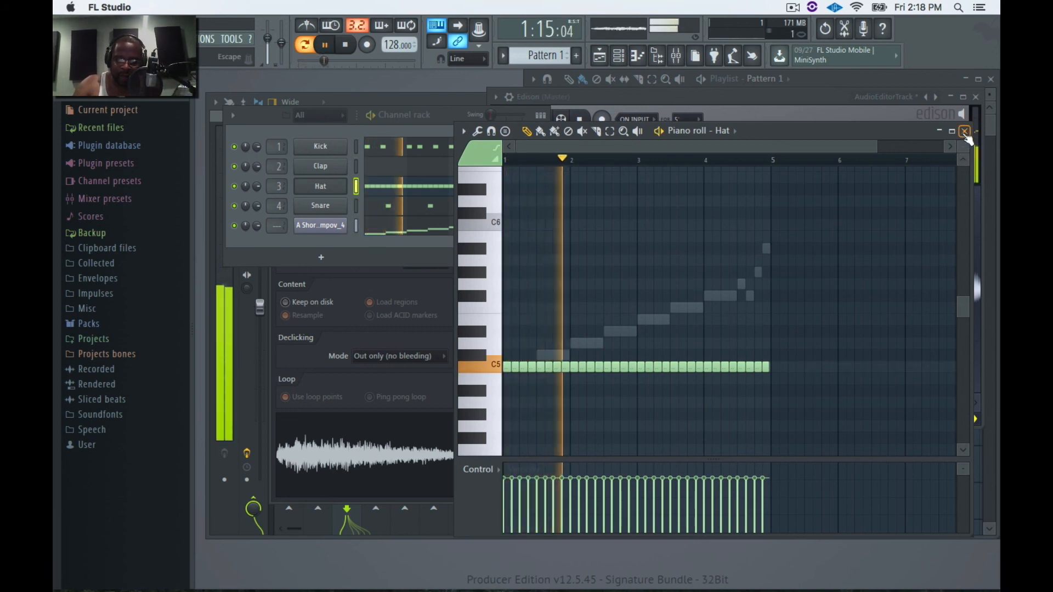
click(965, 132)
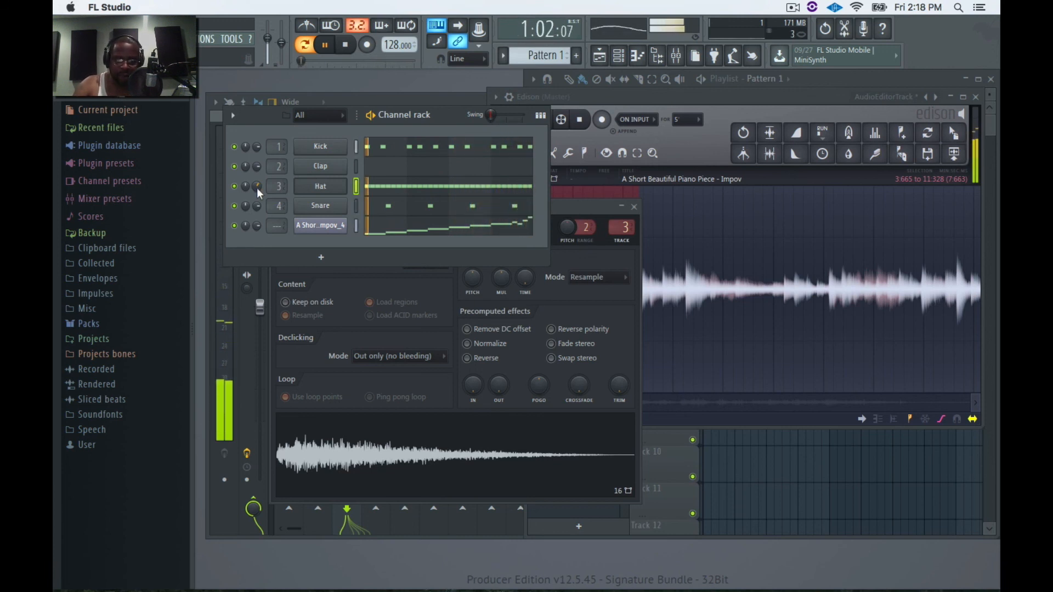
key(space)
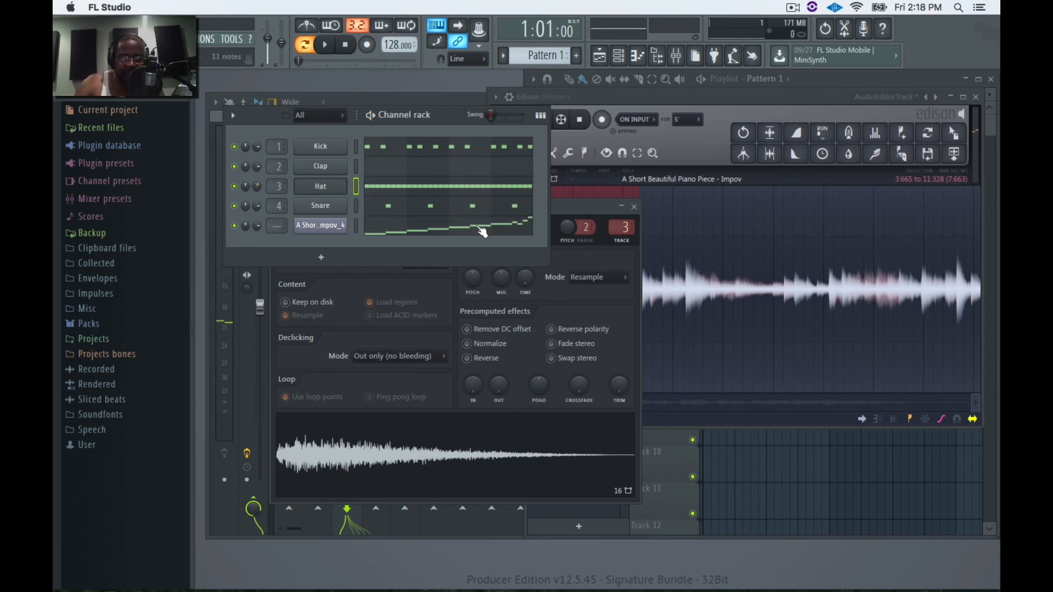
Step: Open the piano sample's piano roll and Slicex editor, play the full pattern with drums, and close the Slicex editor
click(410, 230)
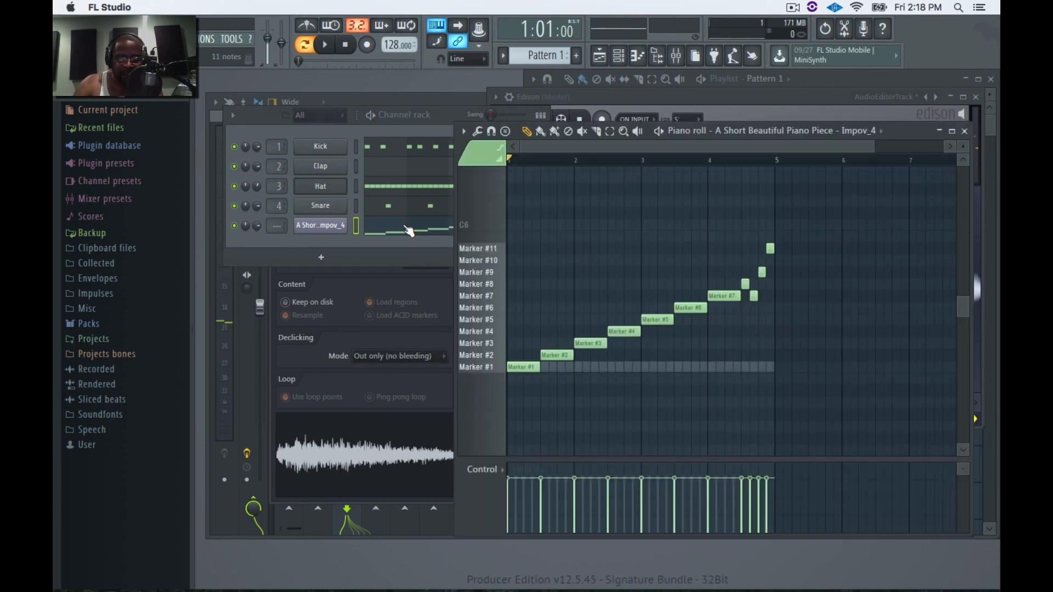
click(323, 225)
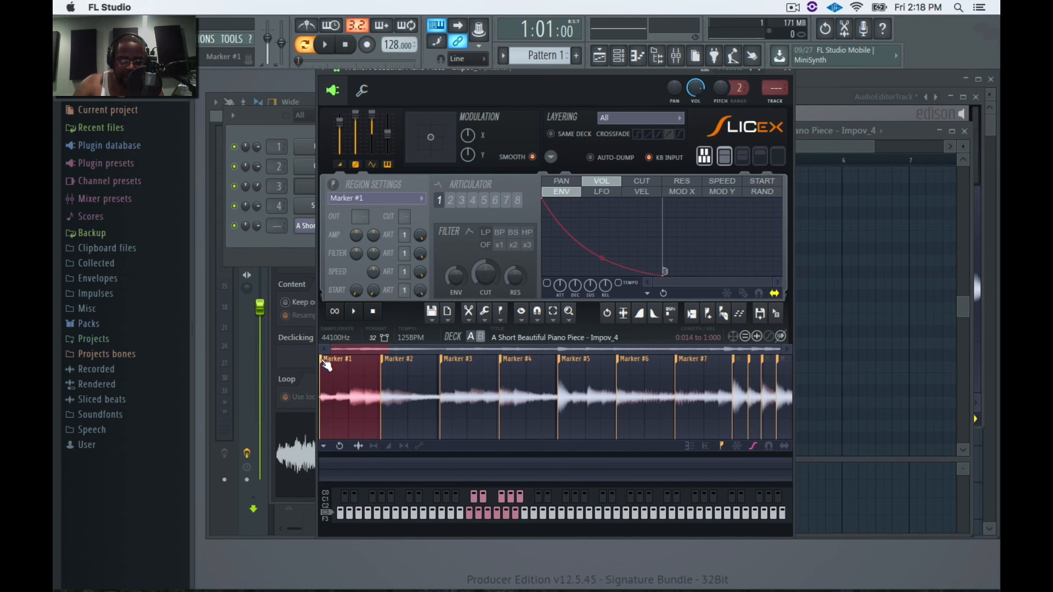
key(space)
click(788, 69)
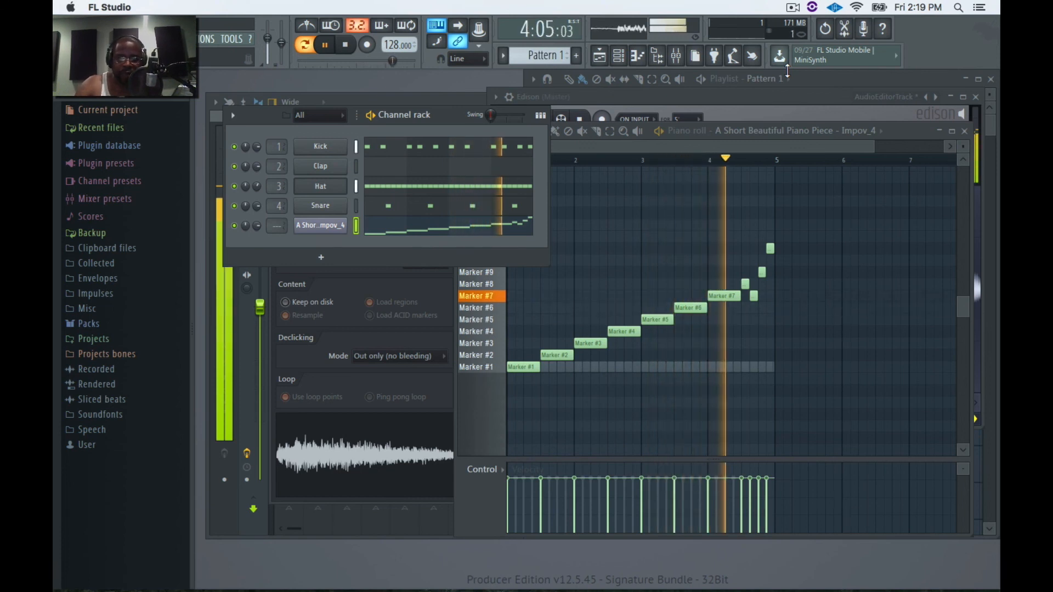
key(space)
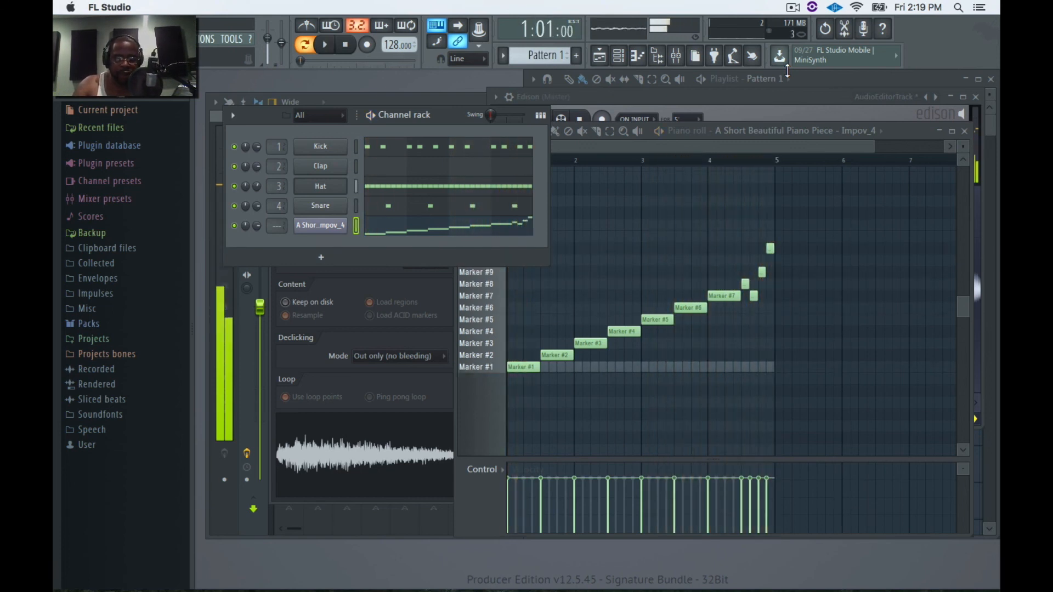